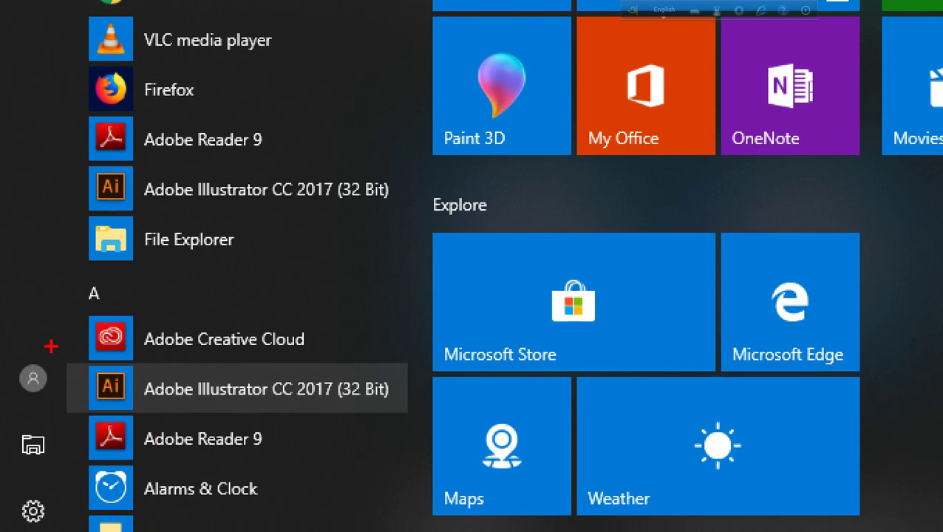
pyautogui.moveTo(50, 345)
pyautogui.mouseDown()
pyautogui.moveTo(75, 393)
pyautogui.moveTo(204, 455)
pyautogui.moveTo(272, 460)
pyautogui.mouseUp()
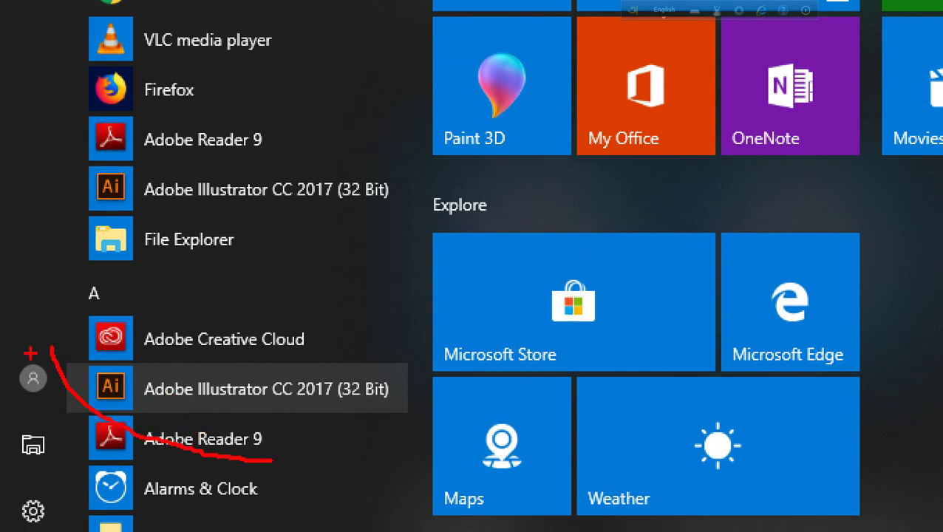
pyautogui.moveTo(30, 353)
pyautogui.mouseDown()
pyautogui.moveTo(152, 453)
pyautogui.moveTo(430, 418)
pyautogui.mouseUp()
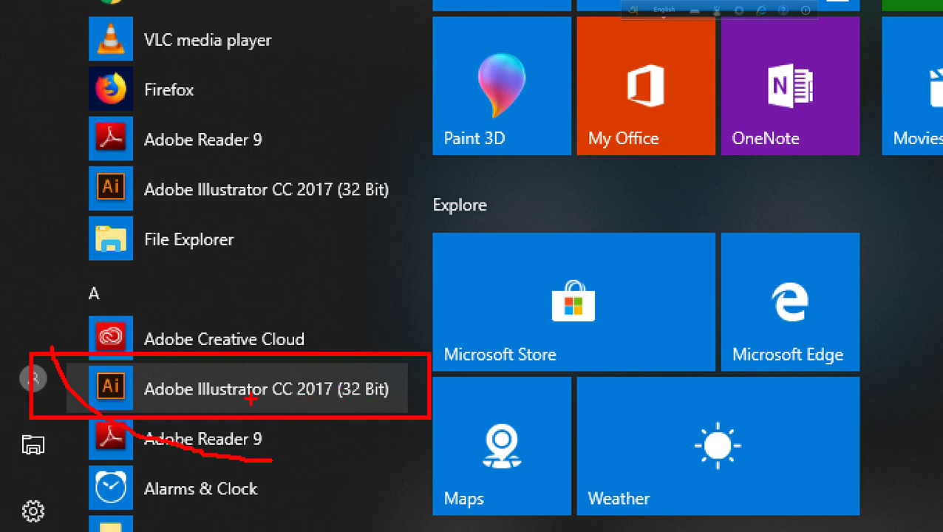
# Launch Adobe Illustrator CC 2017 (32 Bit) and create a new landscape RGB document 6 inches wide and 4 inches high.
pyautogui.click(252, 388)
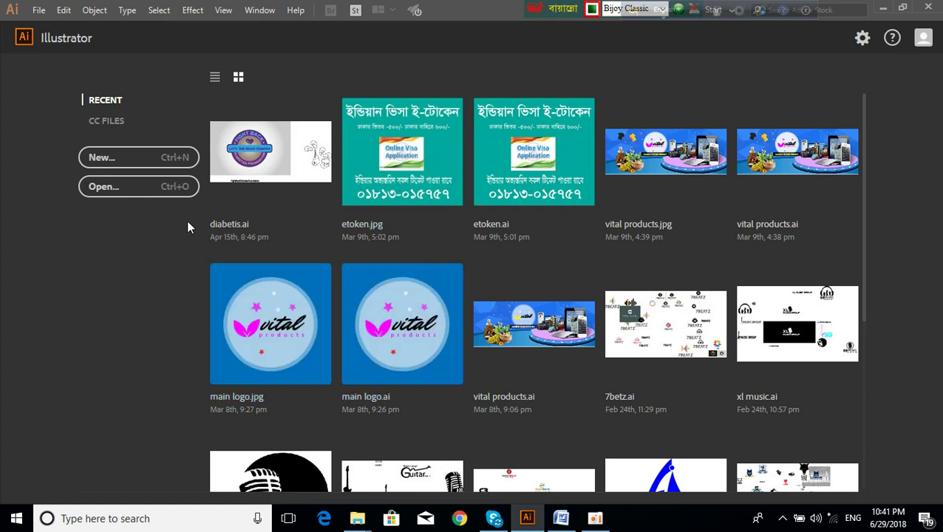
pyautogui.click(39, 12)
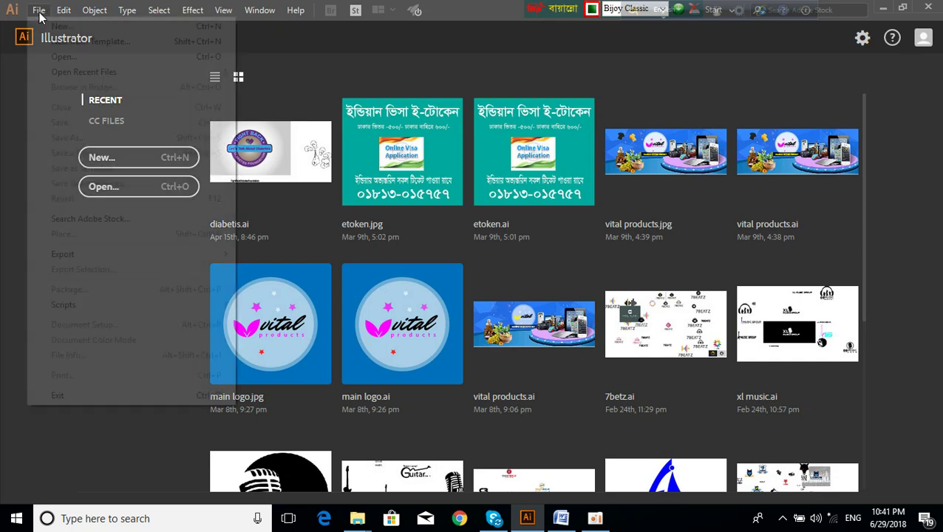
pyautogui.click(62, 26)
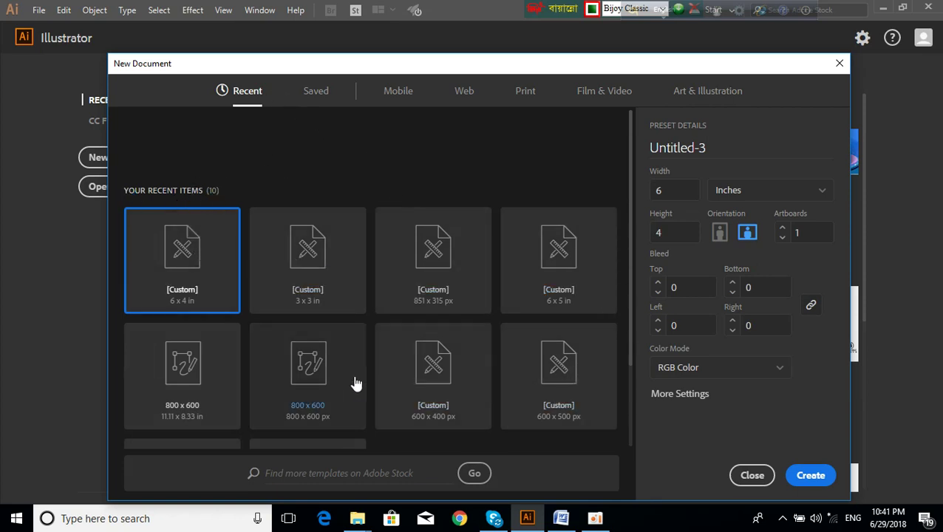
pyautogui.moveTo(495, 63); pyautogui.dragTo(495, 30)
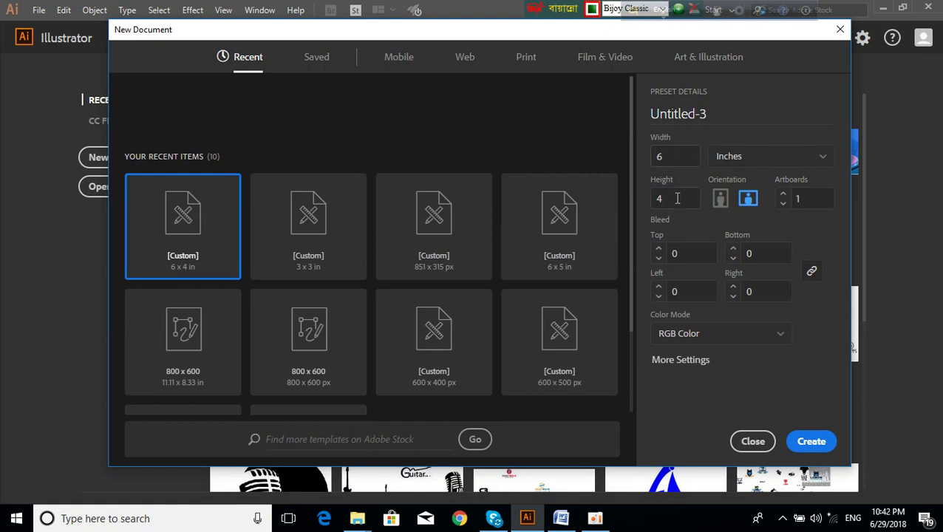
pyautogui.click(675, 155)
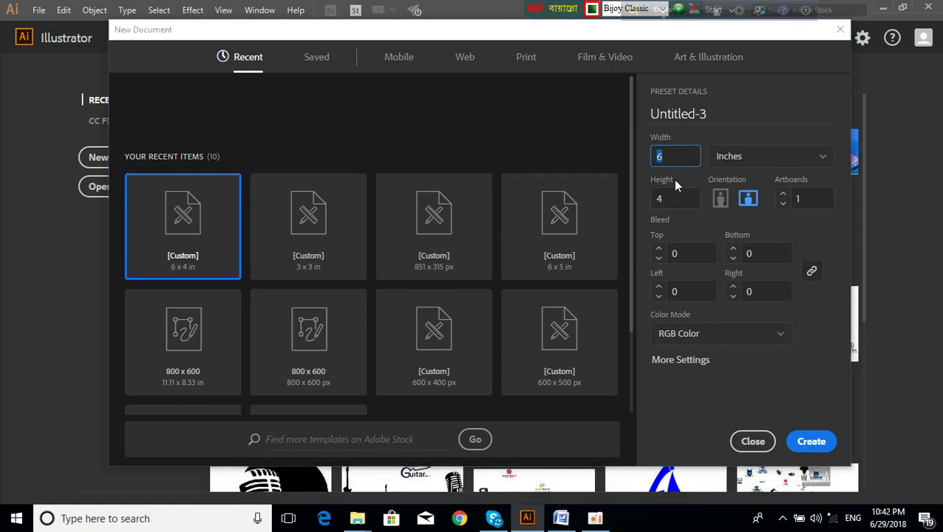
pyautogui.click(676, 199)
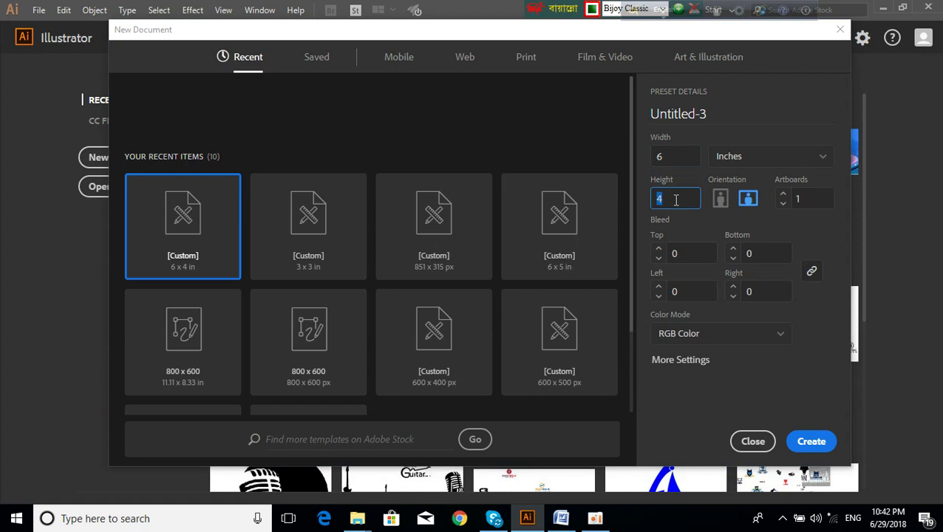
pyautogui.click(678, 156)
pyautogui.click(682, 204)
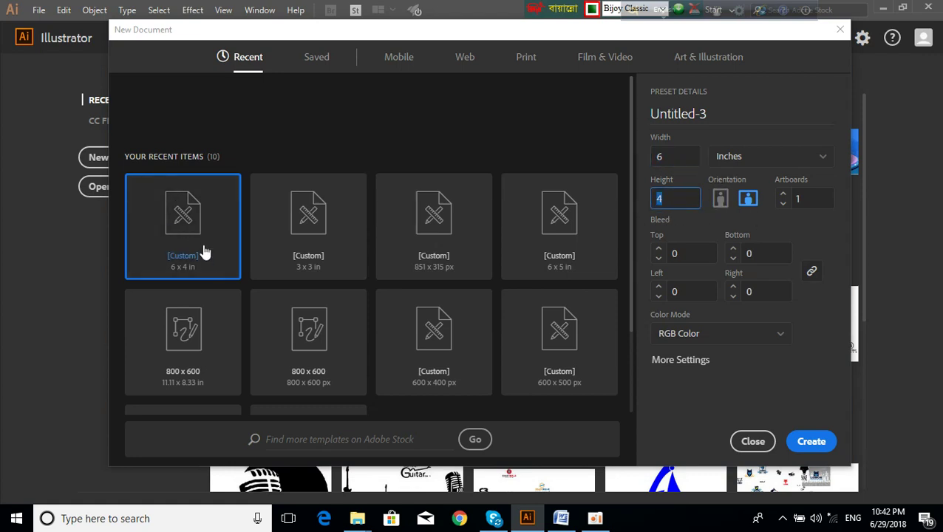
pyautogui.click(812, 442)
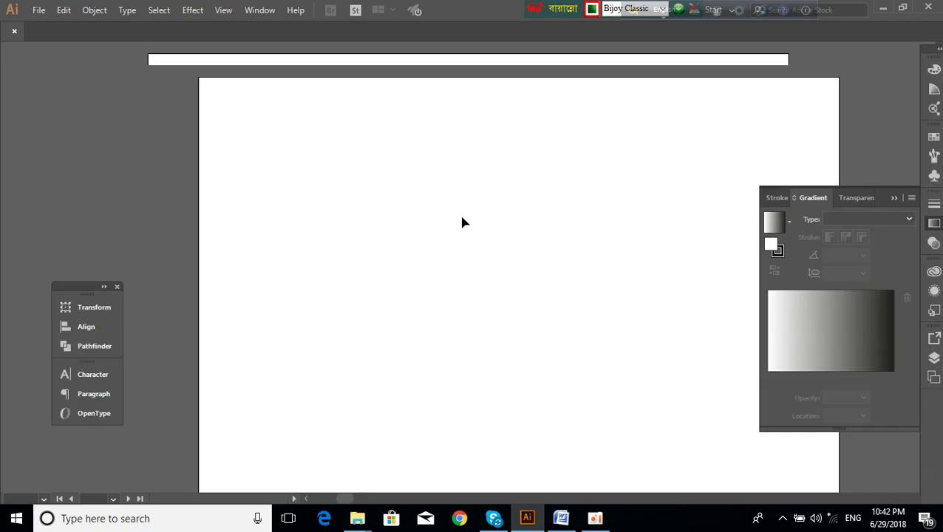
pyautogui.click(894, 198)
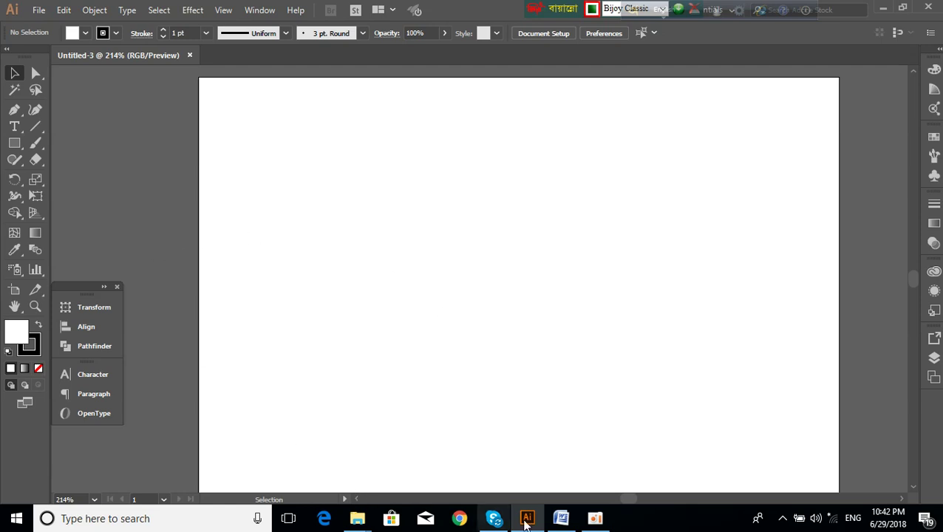
# Switch to the Word document iThouse.docx to read the lesson outline, and return to Illustrator.
pyautogui.click(559, 521)
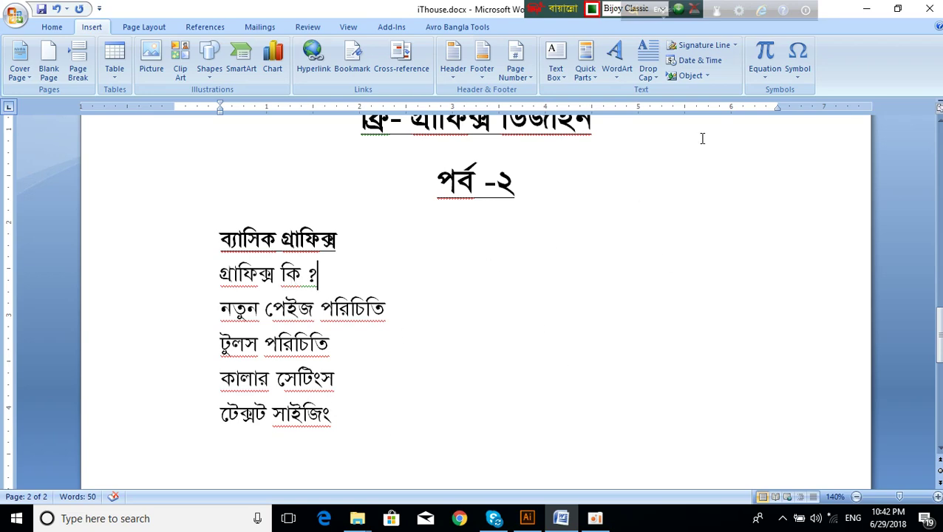
pyautogui.click(866, 9)
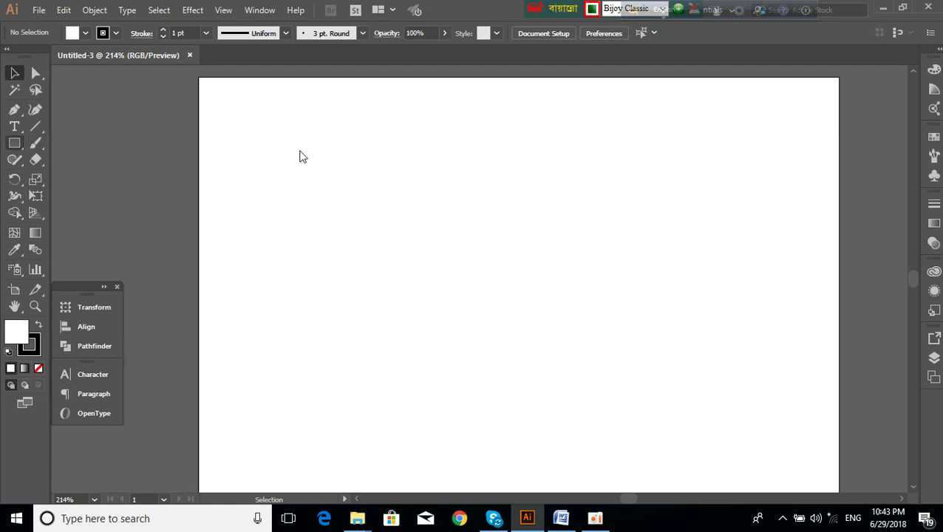
# Draw a rectangle about 1.25 × 0.88 in in the artboard's upper-left area and fill it with magenta.
pyautogui.press('m')
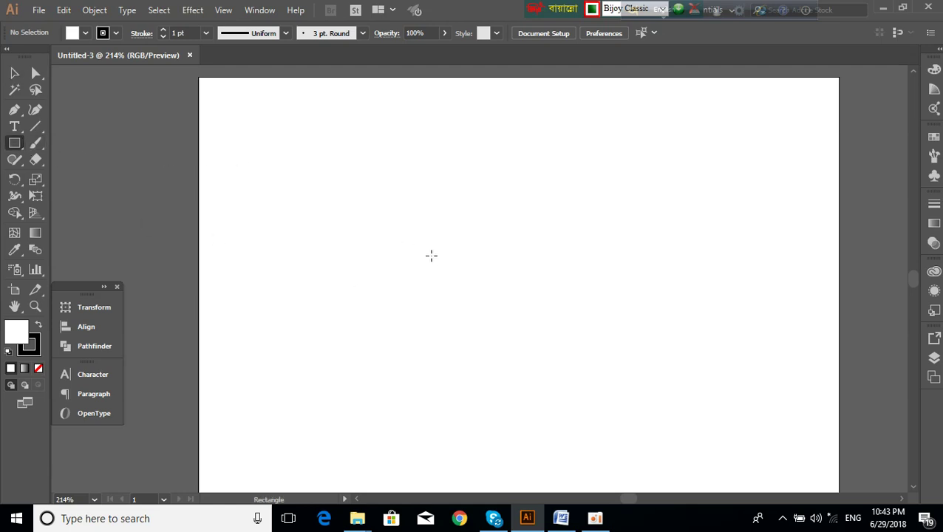
pyautogui.moveTo(330, 182); pyautogui.dragTo(464, 275)
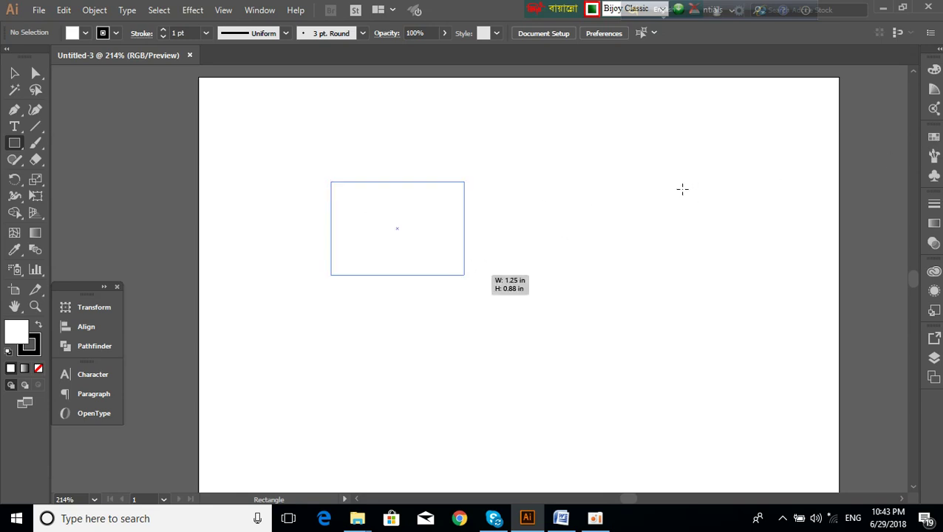
pyautogui.click(934, 137)
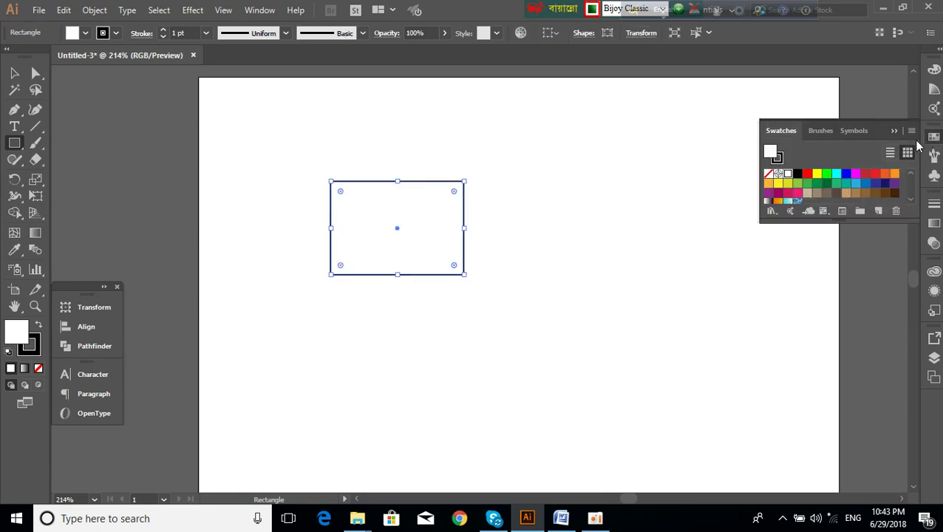
pyautogui.click(855, 174)
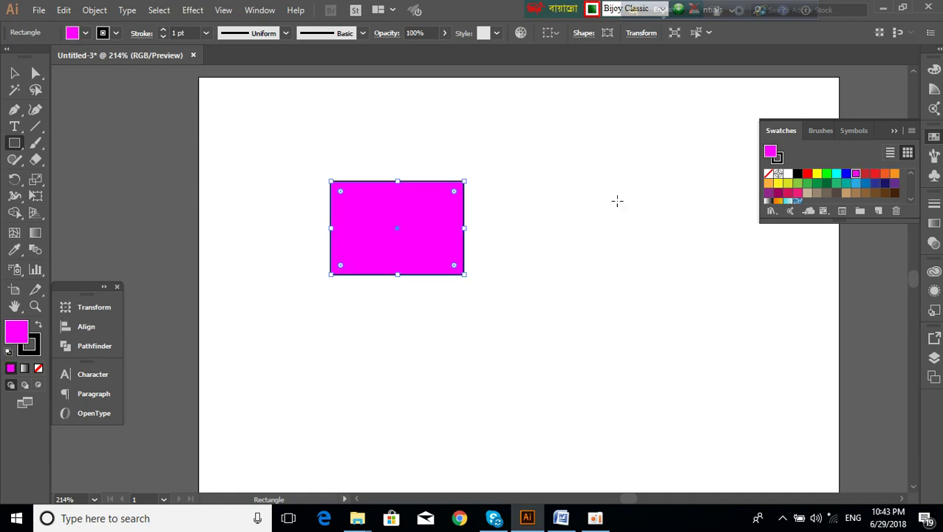
# Place a copy of the magenta rectangle below and to the right of the original, and clear the selection.
pyautogui.press('v')
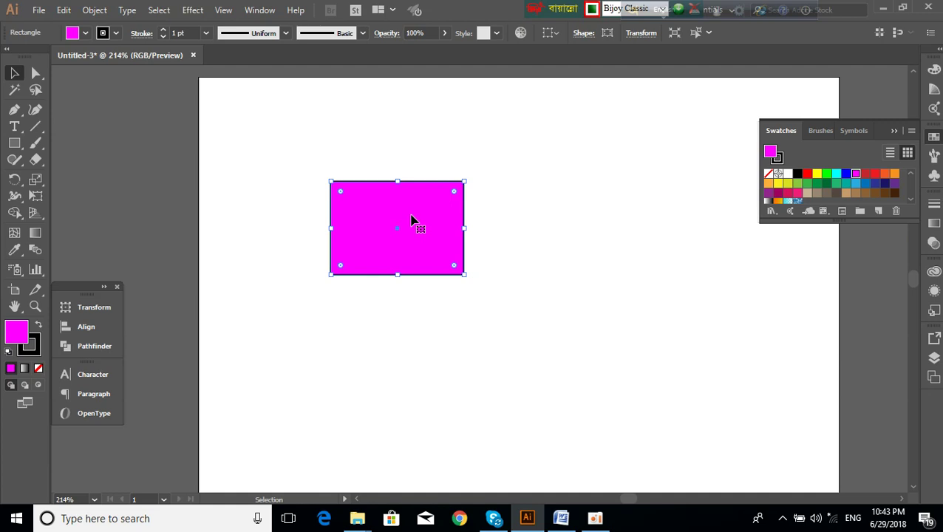
pyautogui.moveTo(413, 219); pyautogui.dragTo(545, 280)
pyautogui.click(545, 259)
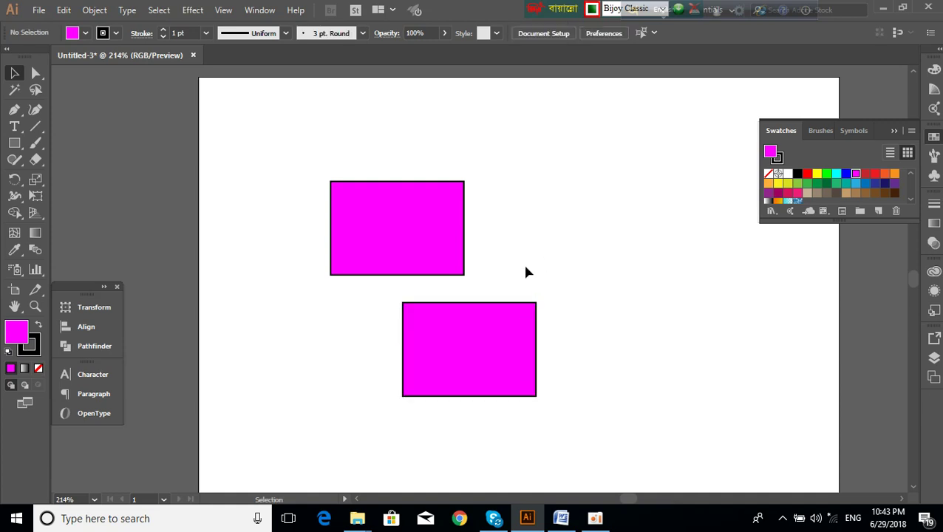
# Select the two magenta rectangles one at a time, clear the selection, and select both together.
pyautogui.click(484, 326)
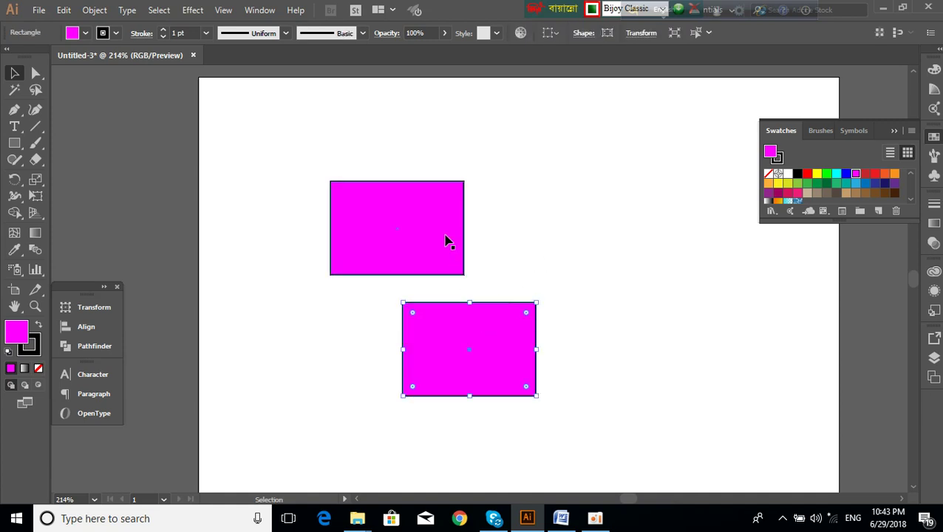
pyautogui.click(446, 241)
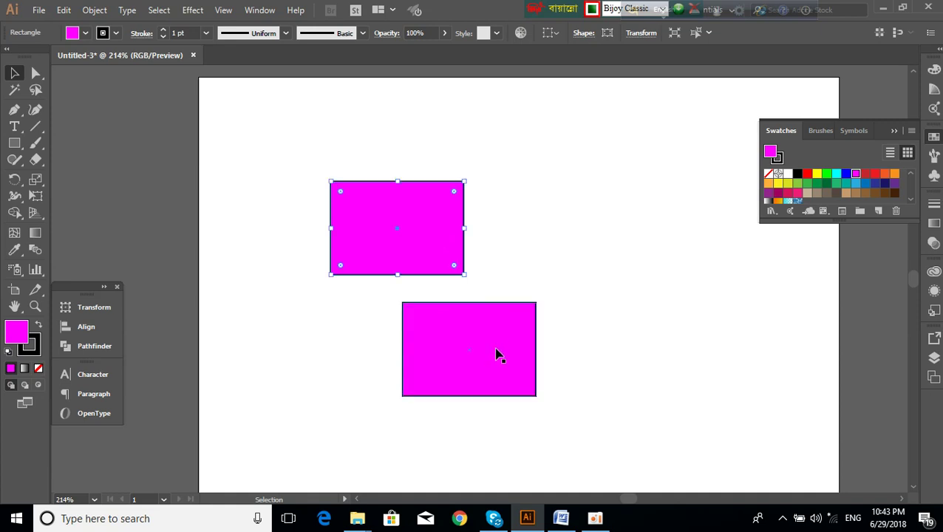
pyautogui.click(499, 307)
pyautogui.click(449, 249)
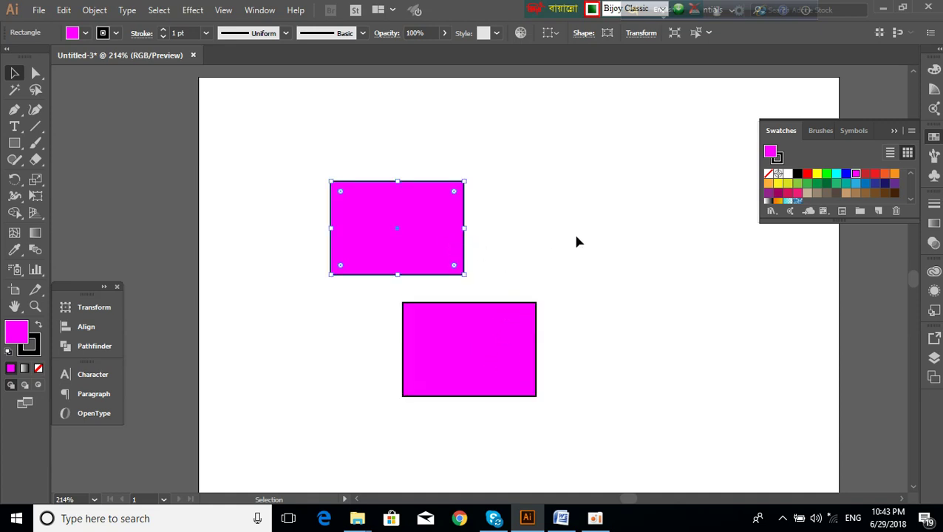
pyautogui.click(573, 235)
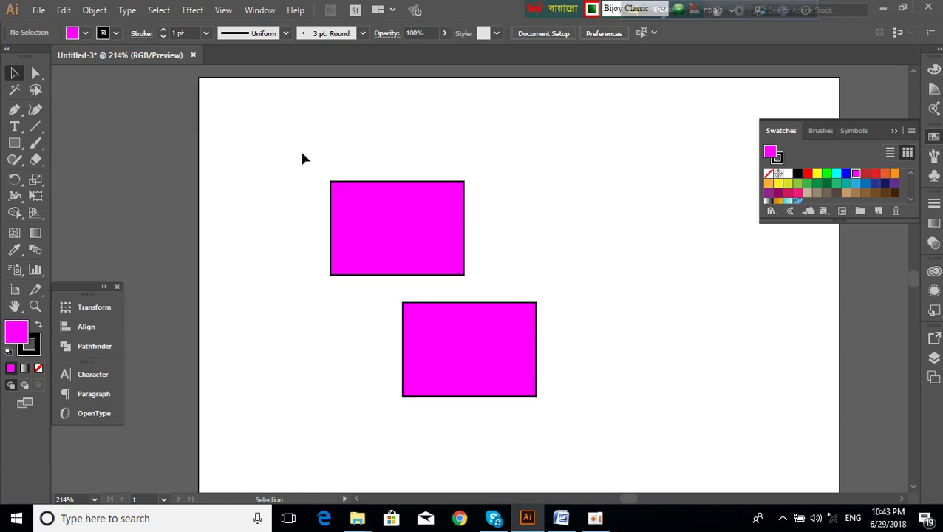
pyautogui.moveTo(296, 145); pyautogui.dragTo(459, 362)
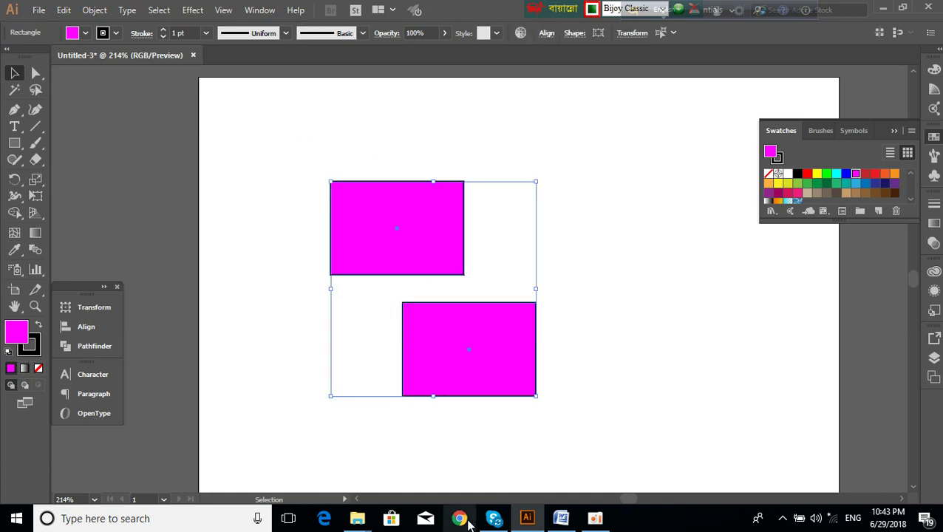
# Highlight the outline line "নতুন পেইজ পরিচিতি" in the Word document and return to Illustrator.
pyautogui.click(561, 518)
pyautogui.moveTo(220, 310); pyautogui.dragTo(320, 312)
pyautogui.hotkey('alt', 'Tab')
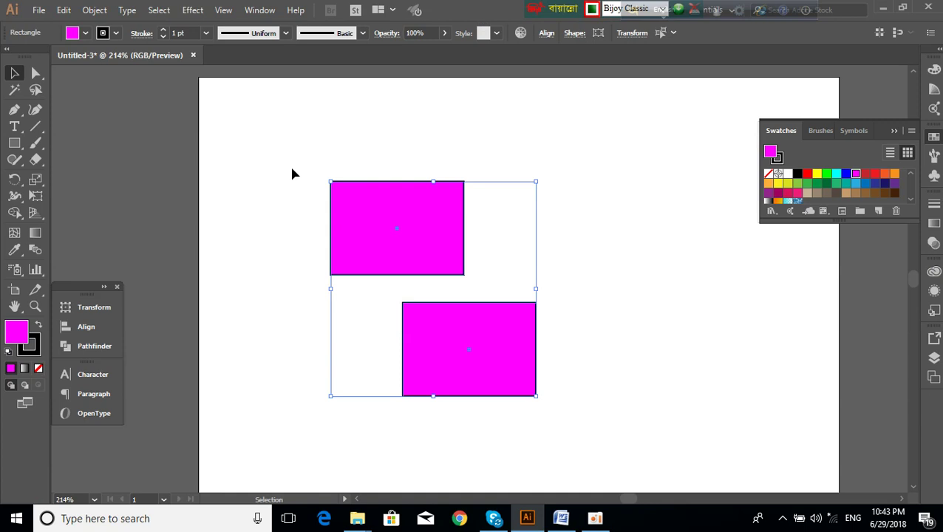
# Deselect the rectangles and examine the unit options for a new document, closing the dialog without creating one.
pyautogui.hotkey('ctrl', '-')
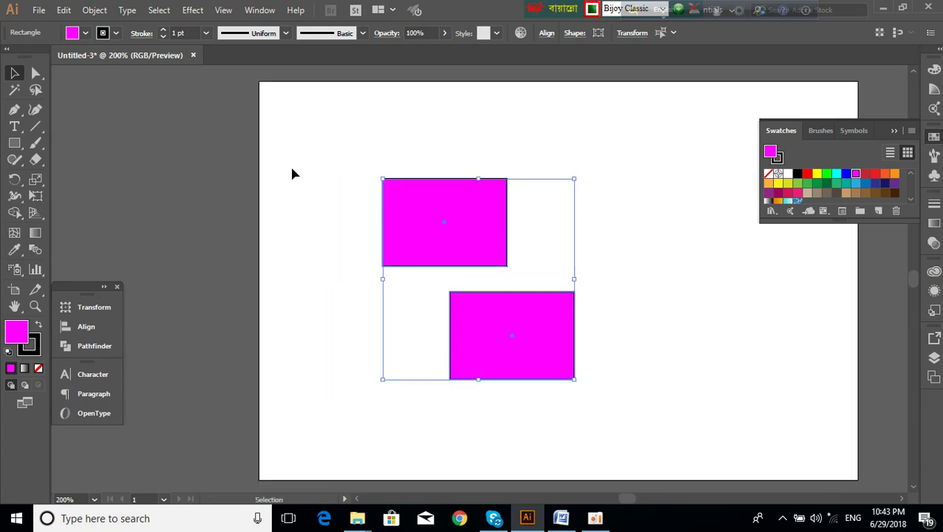
pyautogui.click(306, 157)
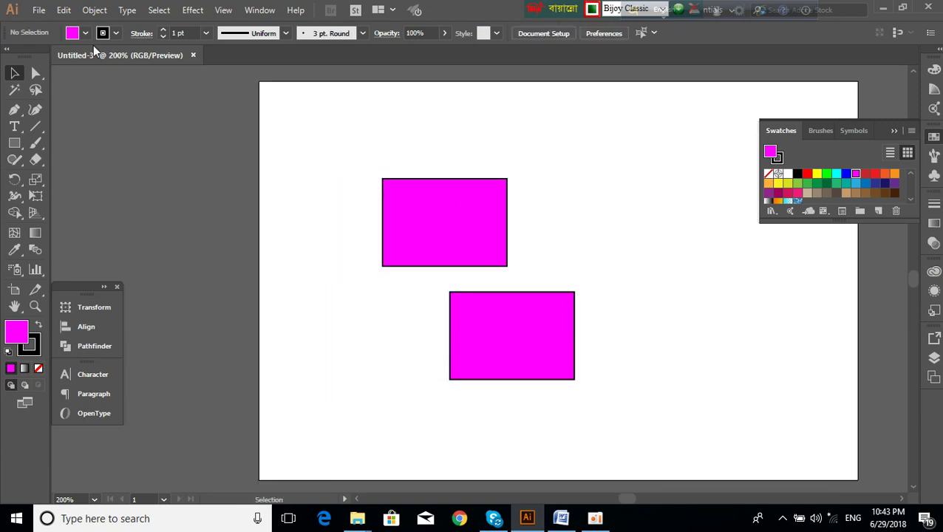
pyautogui.click(38, 11)
pyautogui.click(321, 180)
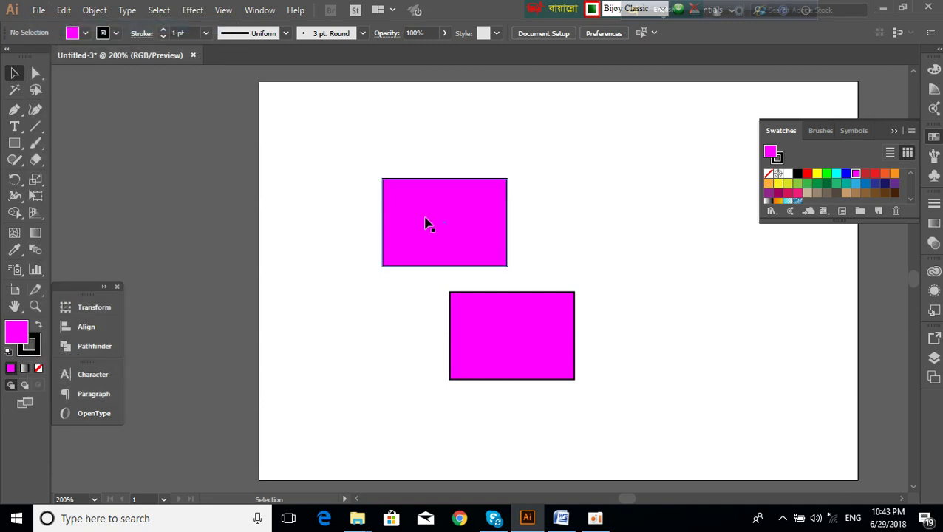
pyautogui.hotkey('ctrl', 'n')
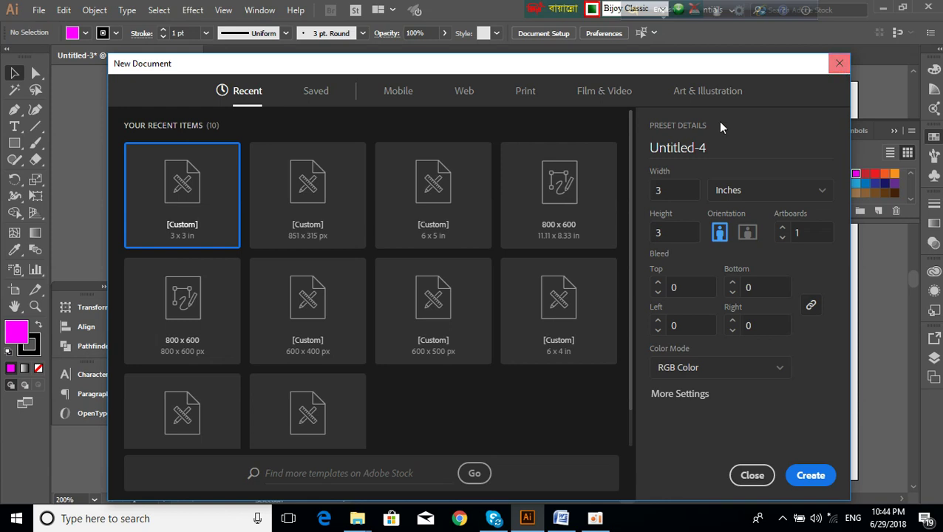
pyautogui.click(824, 193)
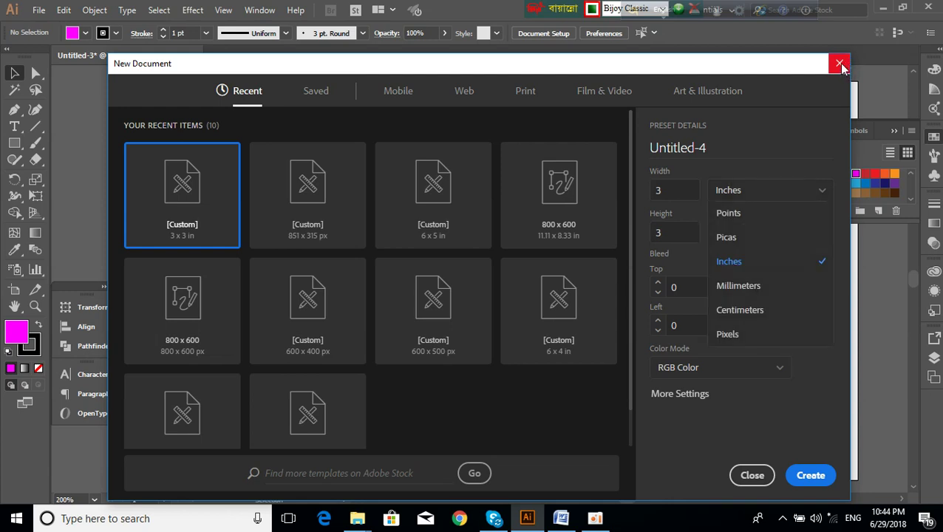
pyautogui.click(840, 64)
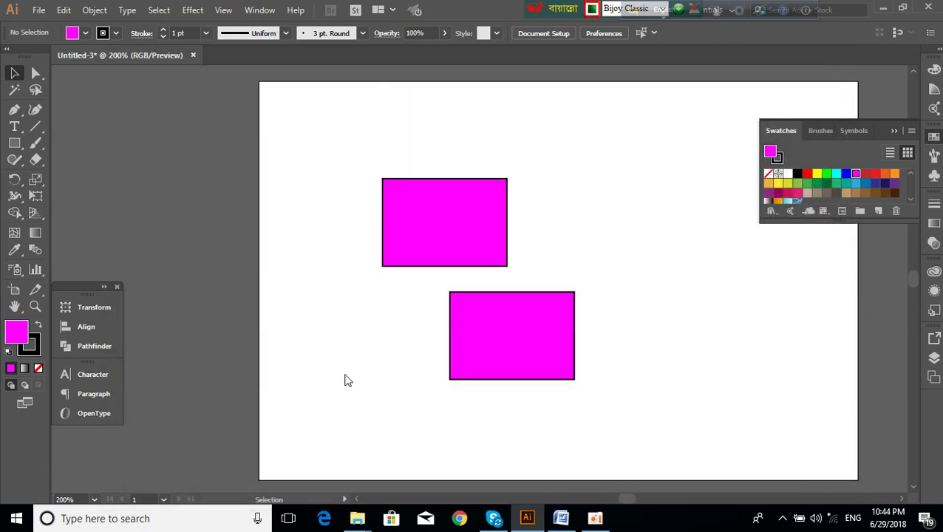
# Switch to the Word document iThouse.docx and highlight the outline line "টুলস পরিচিতি".
pyautogui.click(562, 521)
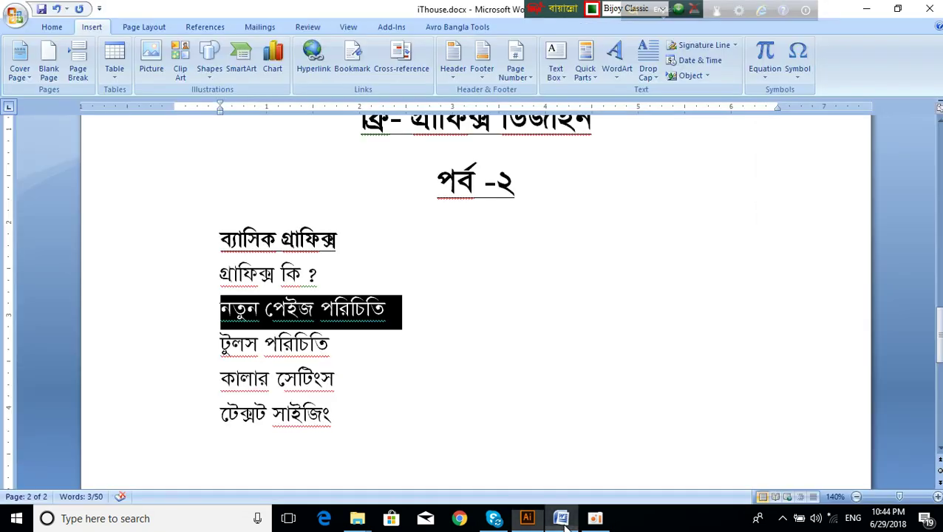
pyautogui.click(239, 351)
pyautogui.moveTo(221, 346); pyautogui.dragTo(326, 344)
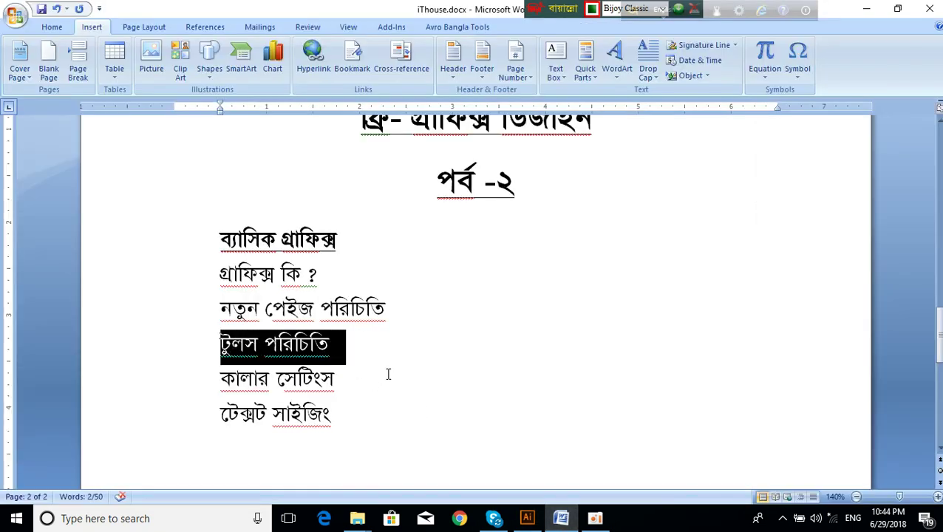
pyautogui.click(221, 345)
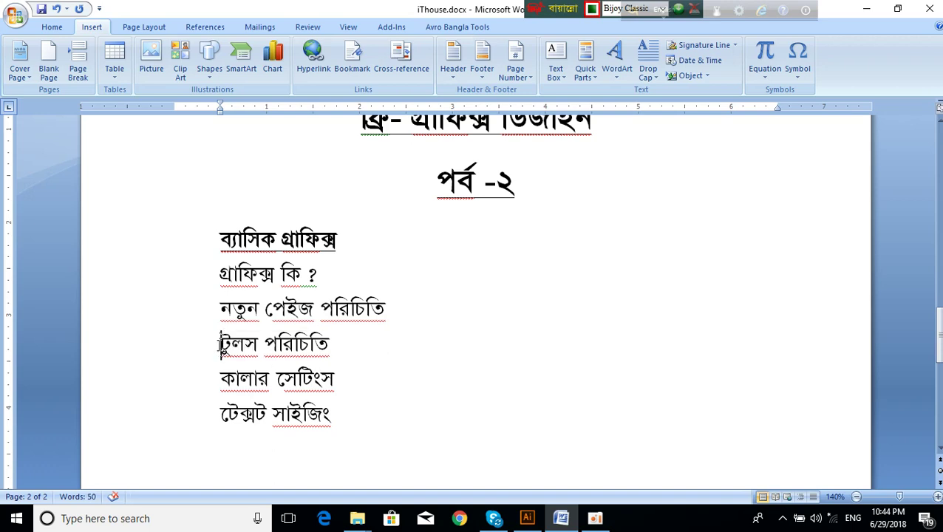
pyautogui.moveTo(220, 346)
pyautogui.mouseDown()
pyautogui.moveTo(329, 346)
pyautogui.moveTo(221, 345)
pyautogui.mouseUp()
pyautogui.click(334, 347)
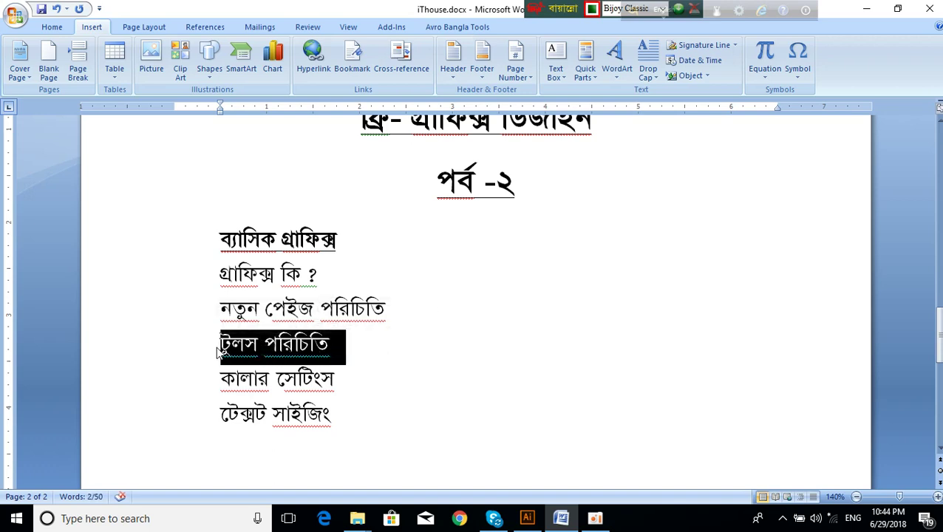
# Highlight the outline line "টুলস পরিচিতি" in the Word document again and clear the selection.
pyautogui.click(222, 347)
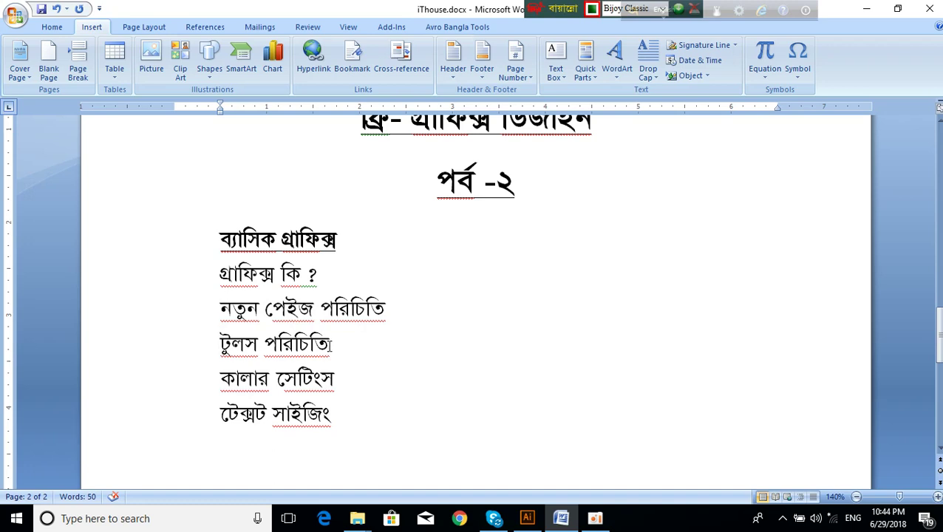
pyautogui.moveTo(334, 345); pyautogui.dragTo(227, 347)
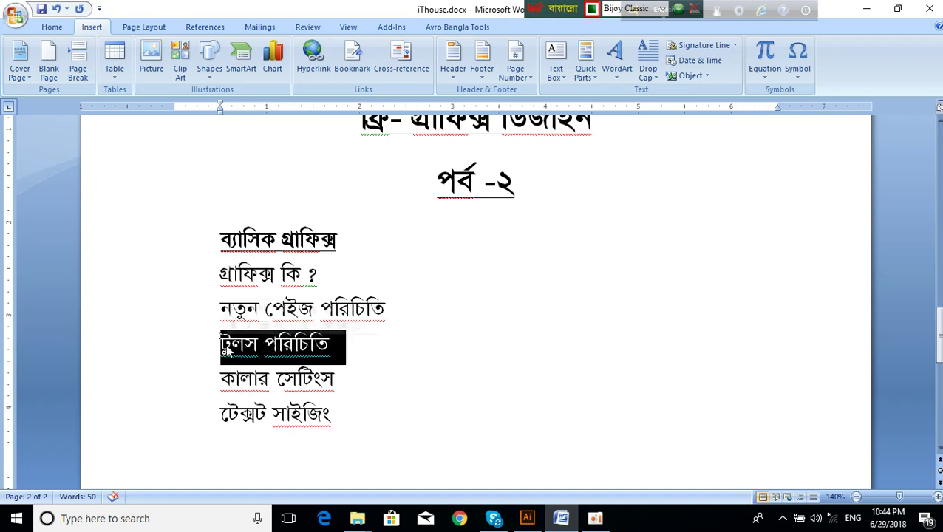
pyautogui.click(203, 355)
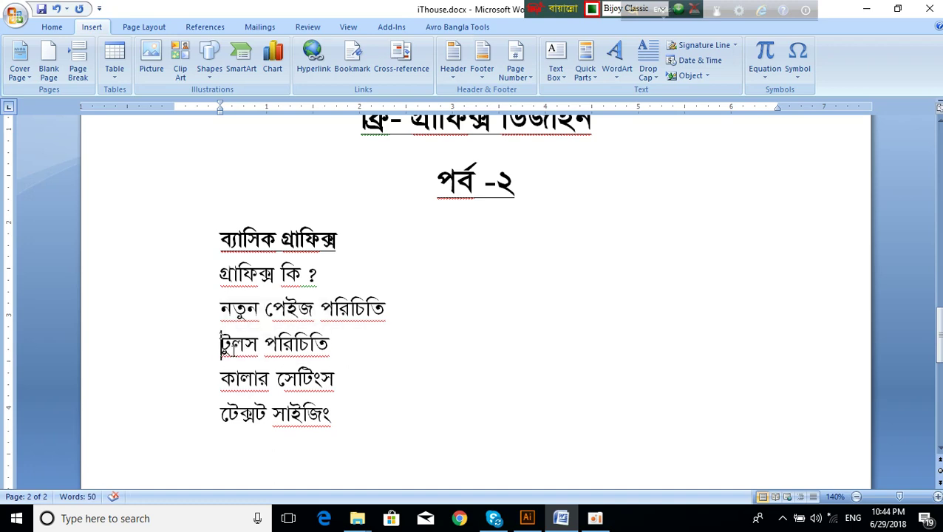
pyautogui.click(332, 346)
pyautogui.moveTo(331, 346)
pyautogui.mouseDown()
pyautogui.moveTo(221, 347)
pyautogui.moveTo(337, 349)
pyautogui.mouseUp()
pyautogui.click(223, 347)
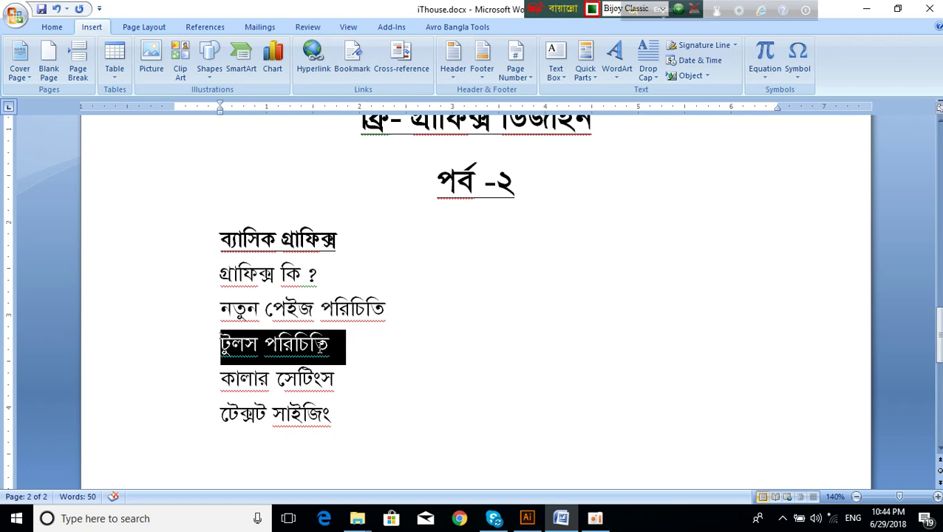
pyautogui.click(337, 350)
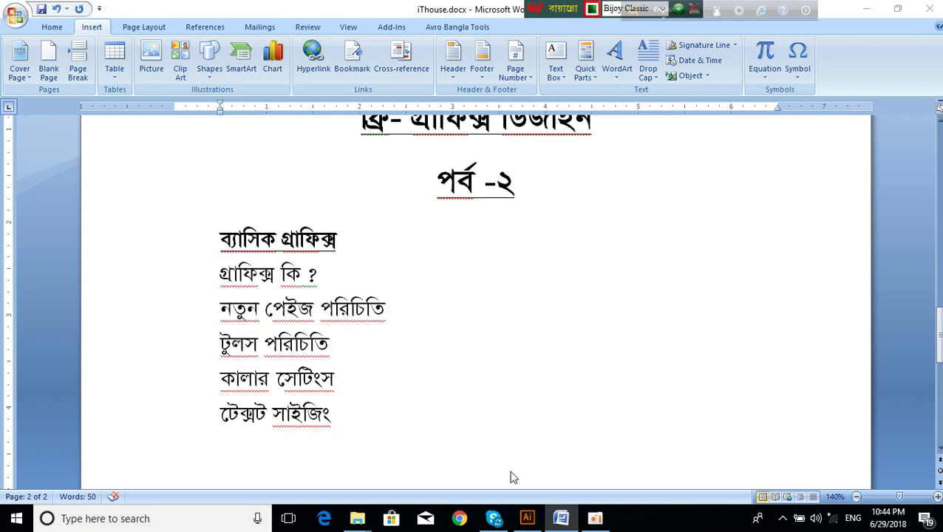
# Switch to Illustrator and examine the tools in the toolbox, including the Lasso Tool.
pyautogui.click(527, 518)
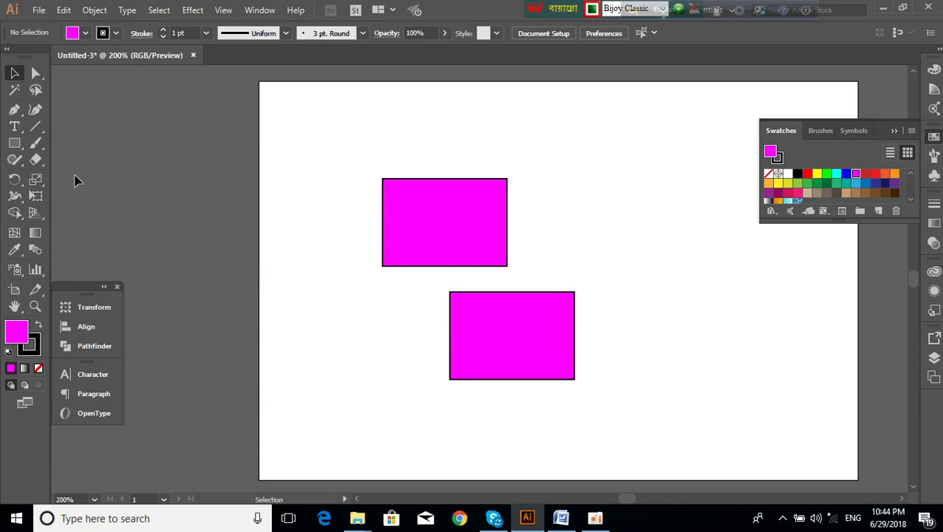
pyautogui.press('ctrl')
pyautogui.press('ctrl')
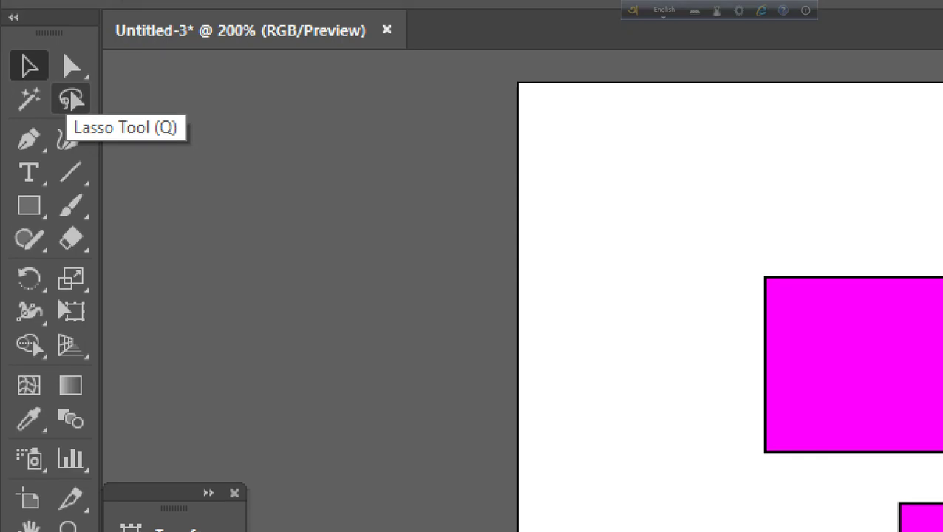
pyautogui.moveTo(57, 88)
pyautogui.mouseDown()
pyautogui.moveTo(145, 148)
pyautogui.moveTo(220, 159)
pyautogui.mouseUp()
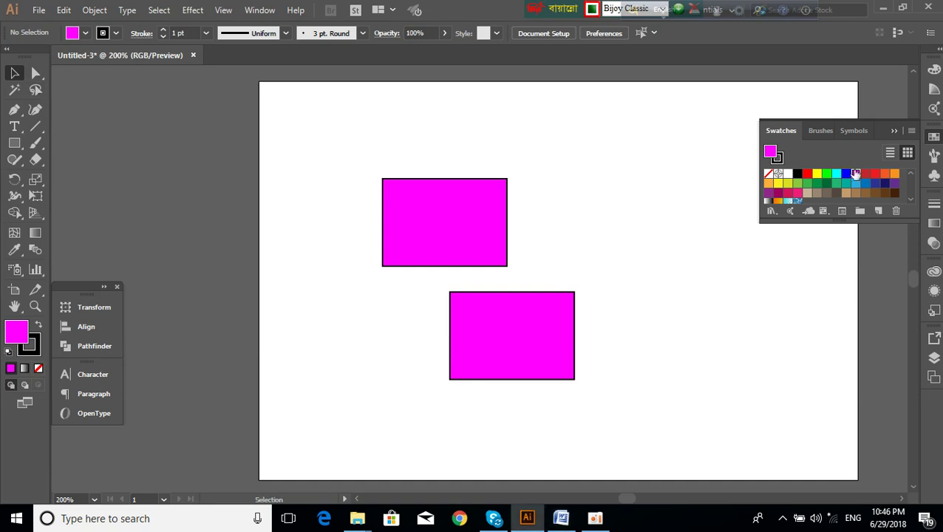
# Examine the Color and Swatches panels one after the other, collapsing them when done.
pyautogui.click(934, 137)
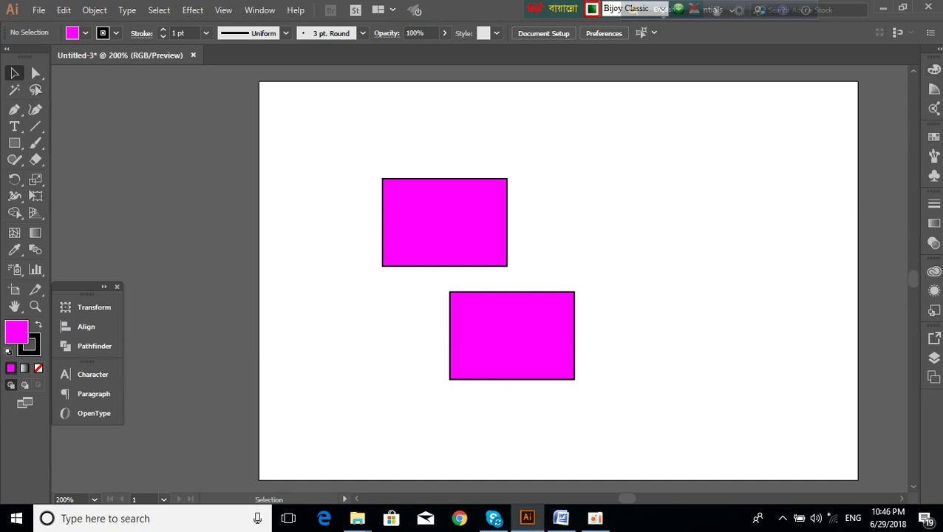
pyautogui.click(934, 89)
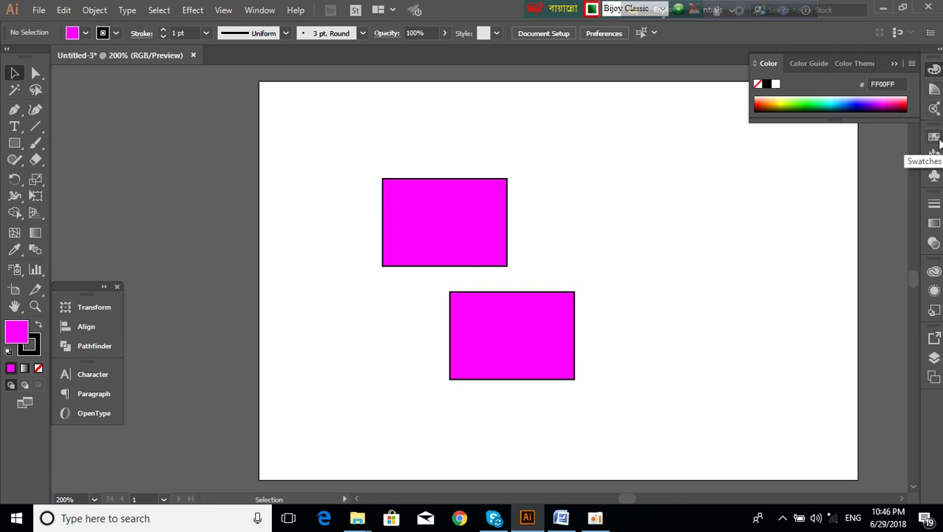
pyautogui.click(936, 140)
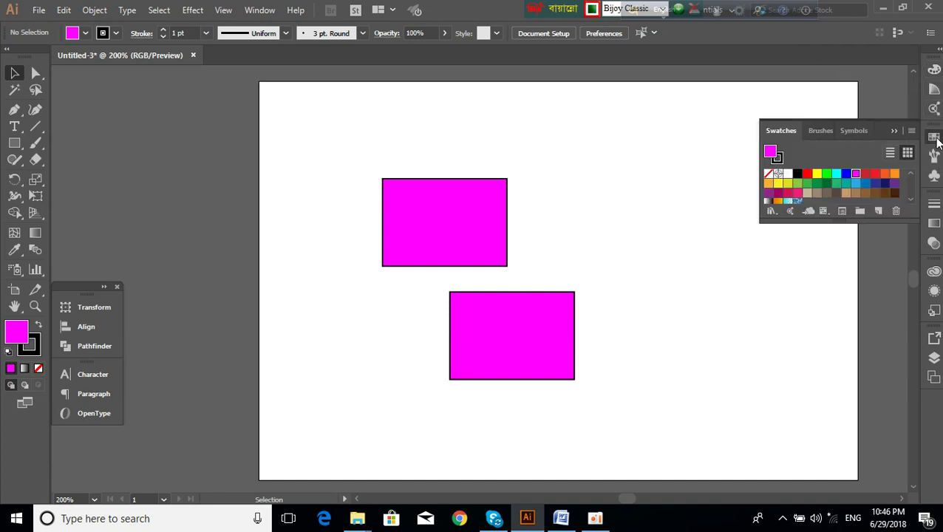
pyautogui.click(893, 131)
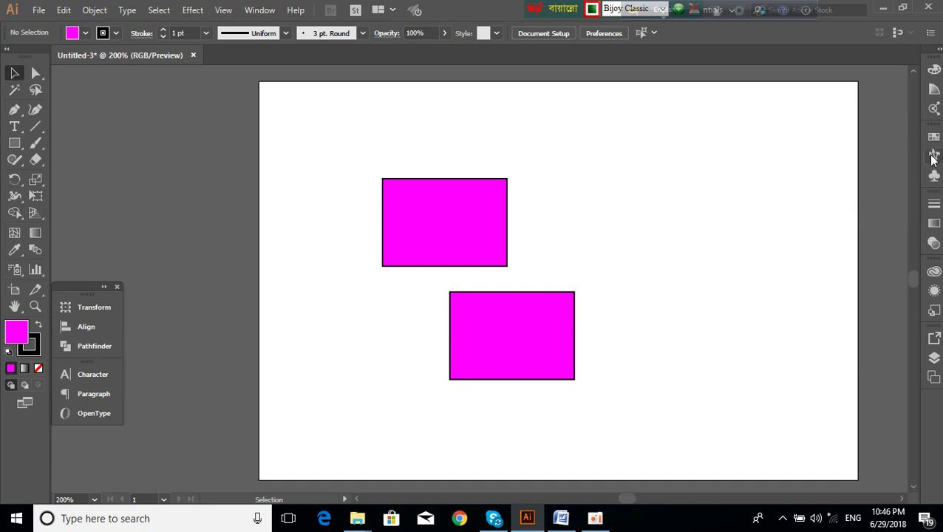
# Browse the available brushes, choose the rough charcoal-like stroke as the current brush, and collapse the panel.
pyautogui.click(934, 156)
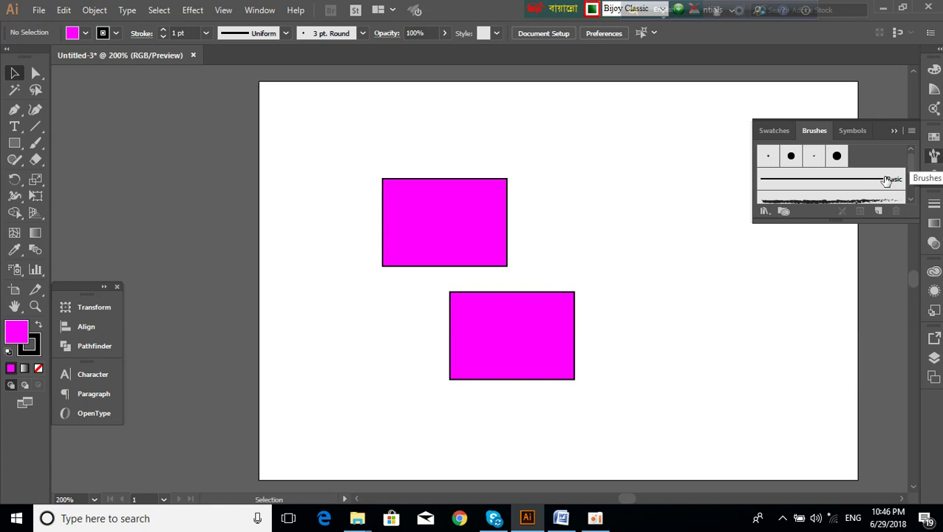
pyautogui.scroll(-3, 886, 180)
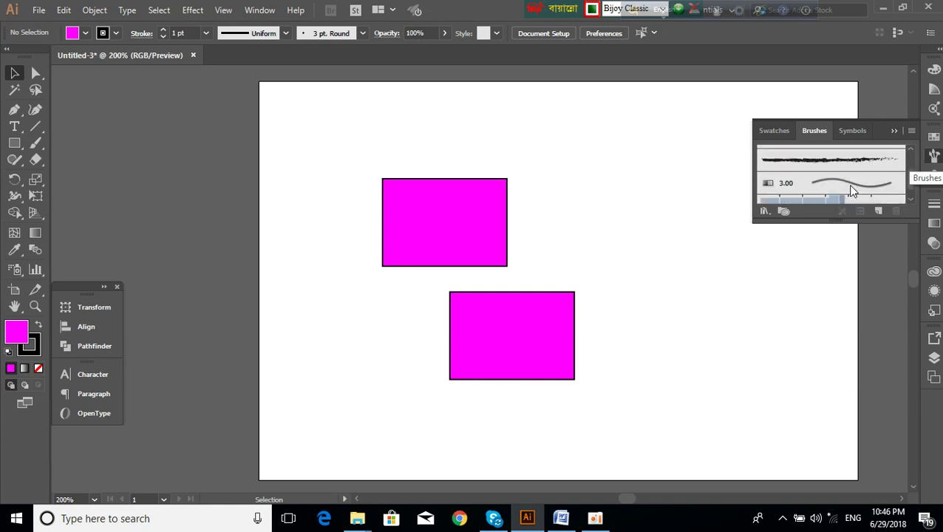
pyautogui.click(842, 164)
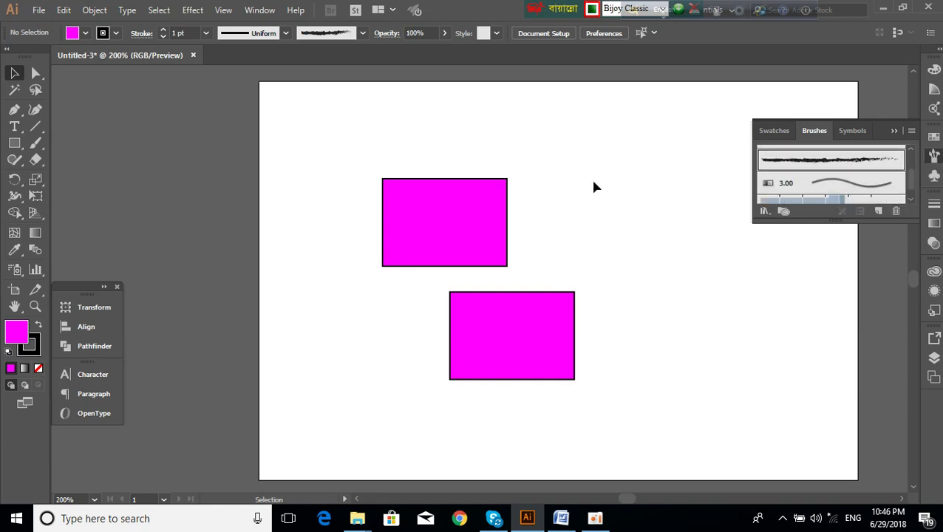
pyautogui.click(894, 131)
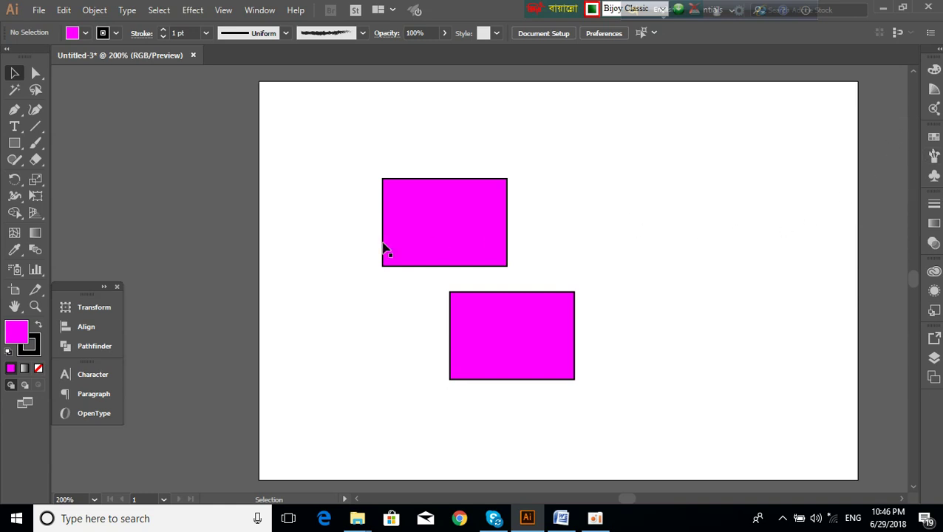
# Switch to the Word document, highlight the outline line "কালার সেটিংস", and return to Illustrator.
pyautogui.click(561, 519)
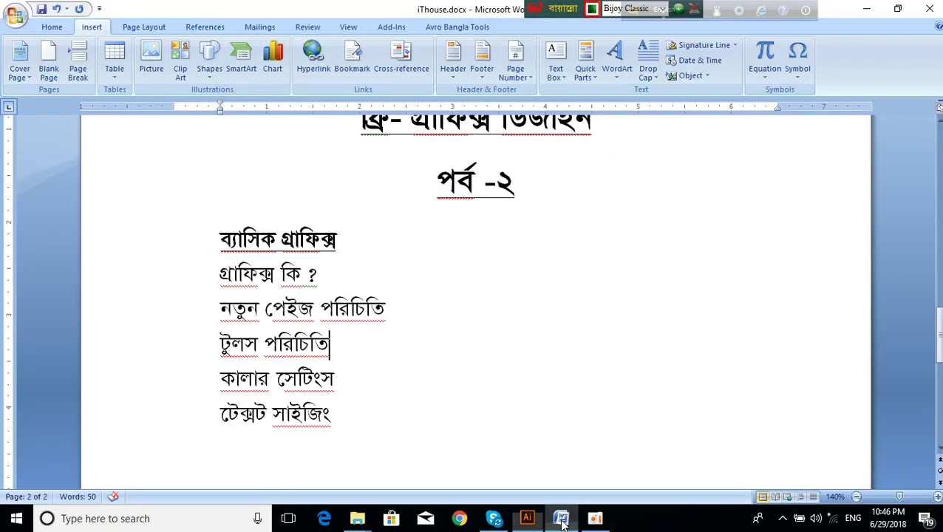
pyautogui.moveTo(221, 381); pyautogui.dragTo(347, 379)
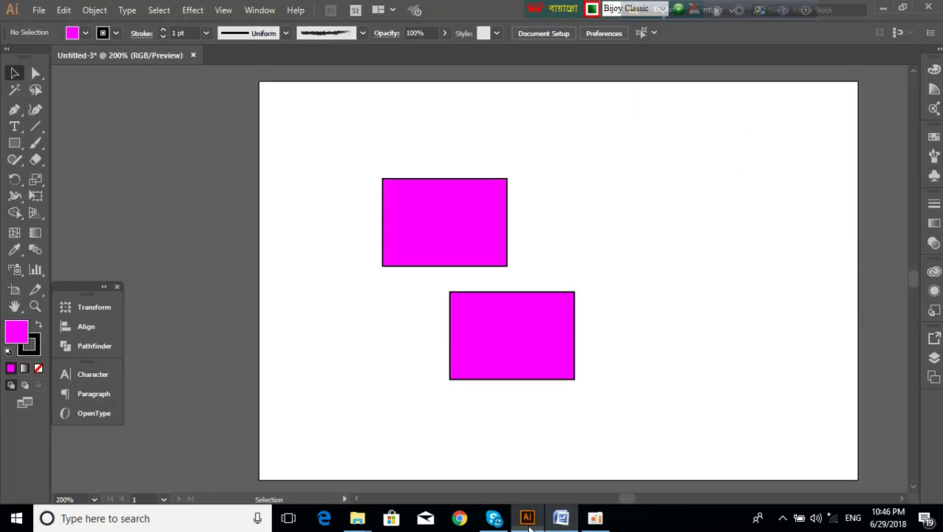
pyautogui.click(521, 517)
# Select both magenta rectangles on the artboard and delete them.
pyautogui.click(479, 247)
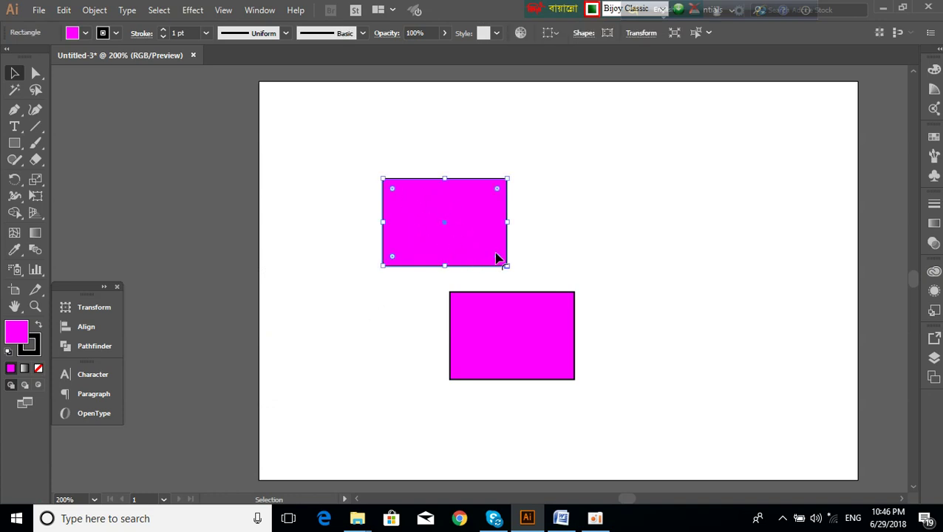
pyautogui.moveTo(353, 142); pyautogui.dragTo(545, 375)
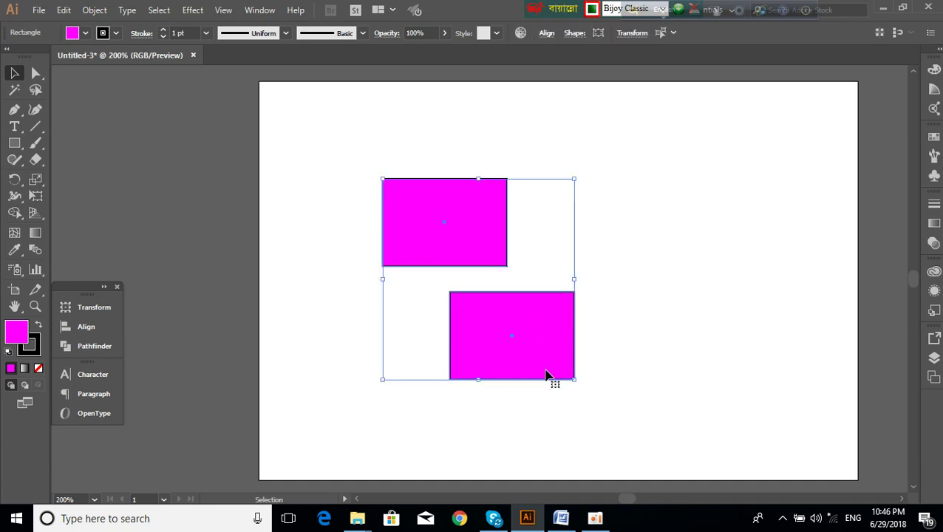
pyautogui.press('Delete')
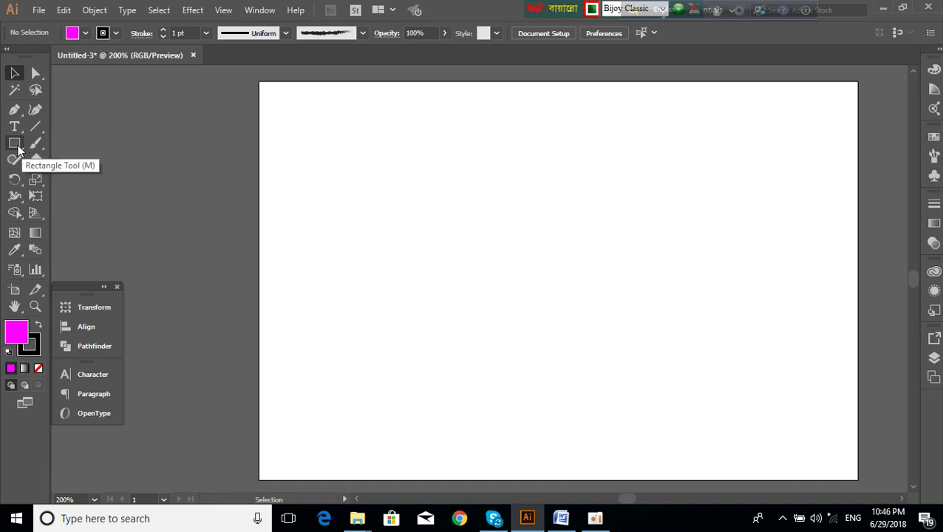
# Draw a magenta rectangle in the artboard's upper left area and enlarge it from its lower right corner to a nearly square shape.
pyautogui.click(21, 147)
pyautogui.moveTo(337, 178); pyautogui.dragTo(426, 249)
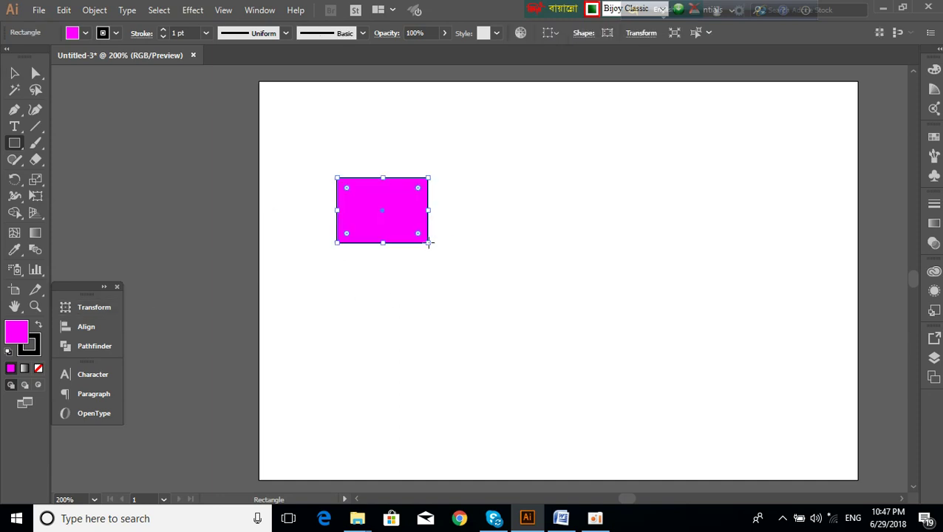
pyautogui.press('v')
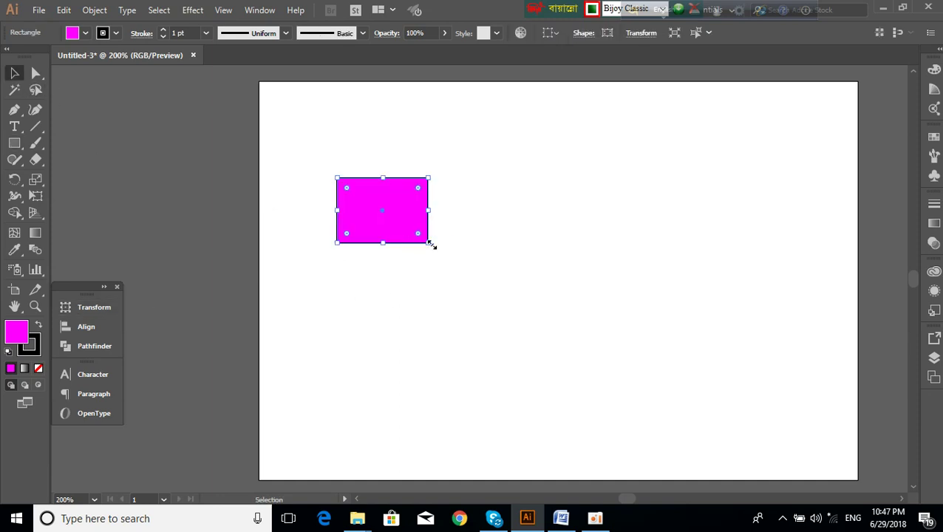
pyautogui.moveTo(484, 286); pyautogui.dragTo(536, 353)
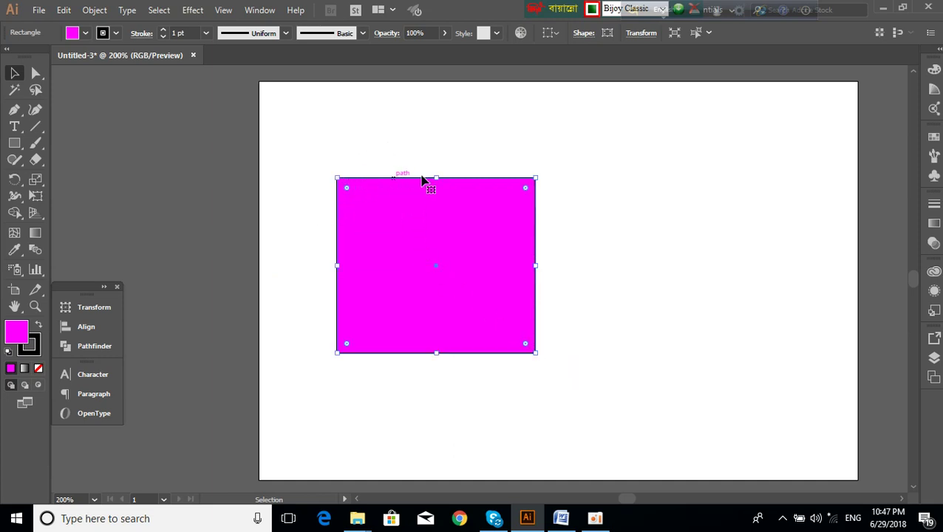
# Examine the rectangle's top outline and the matching Fill and Stroke colour controls in the toolbox.
pyautogui.press('a')
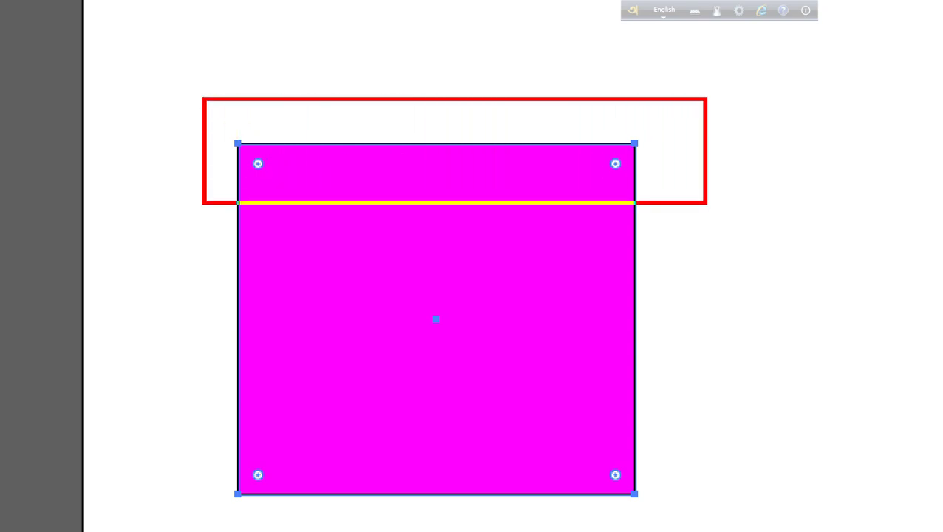
pyautogui.moveTo(349, 122)
pyautogui.mouseDown()
pyautogui.moveTo(377, 151)
pyautogui.moveTo(436, 167)
pyautogui.moveTo(573, 161)
pyautogui.mouseUp()
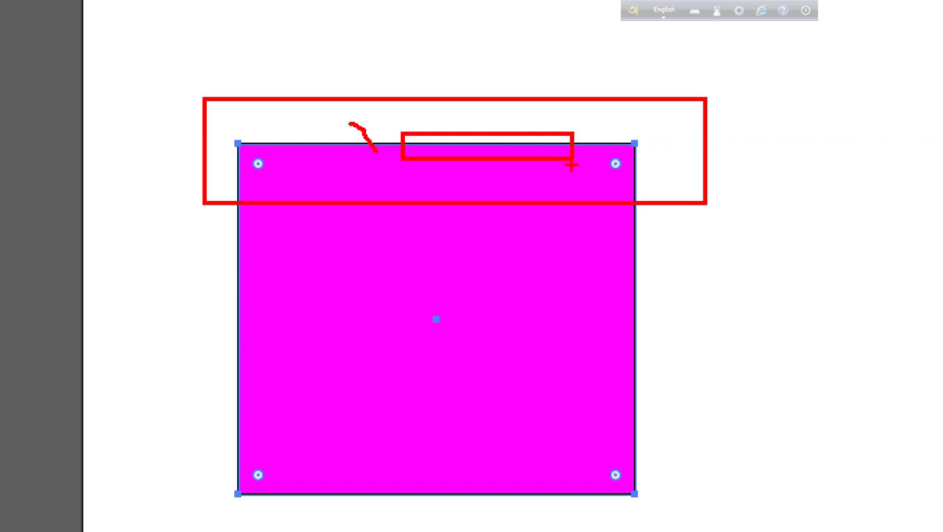
pyautogui.press('Escape')
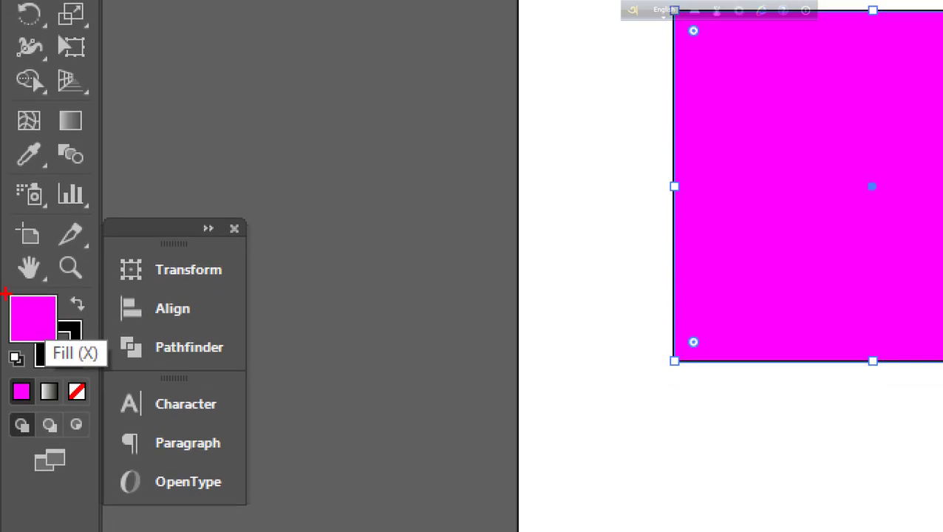
pyautogui.moveTo(6, 294)
pyautogui.mouseDown()
pyautogui.moveTo(74, 337)
pyautogui.moveTo(72, 344)
pyautogui.mouseUp()
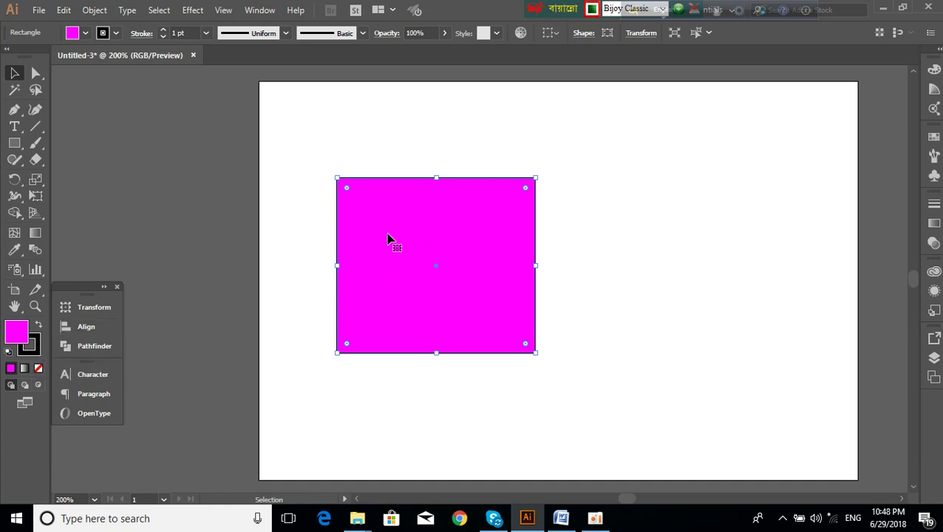
# Set the rectangle's fill colour to the turquoise 0FD3B2 in the Color Picker.
pyautogui.doubleClick(20, 334)
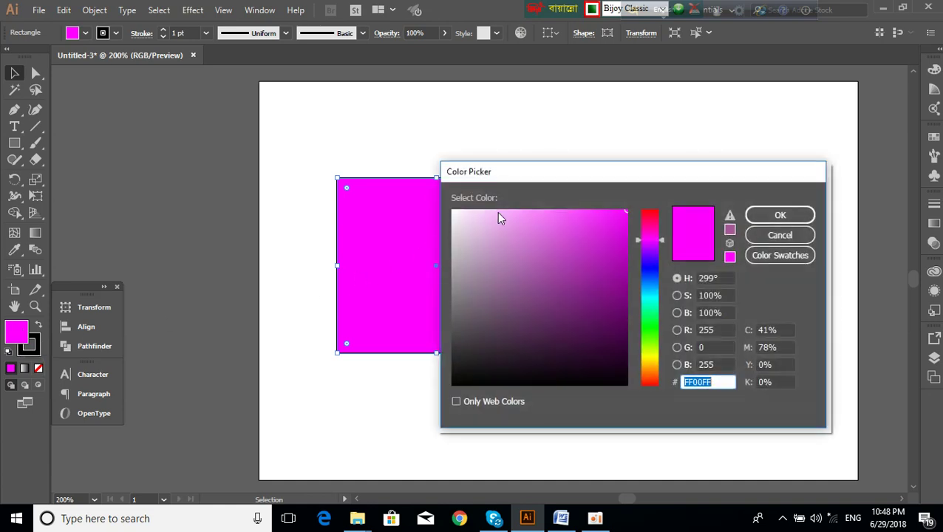
pyautogui.moveTo(542, 174); pyautogui.dragTo(630, 103)
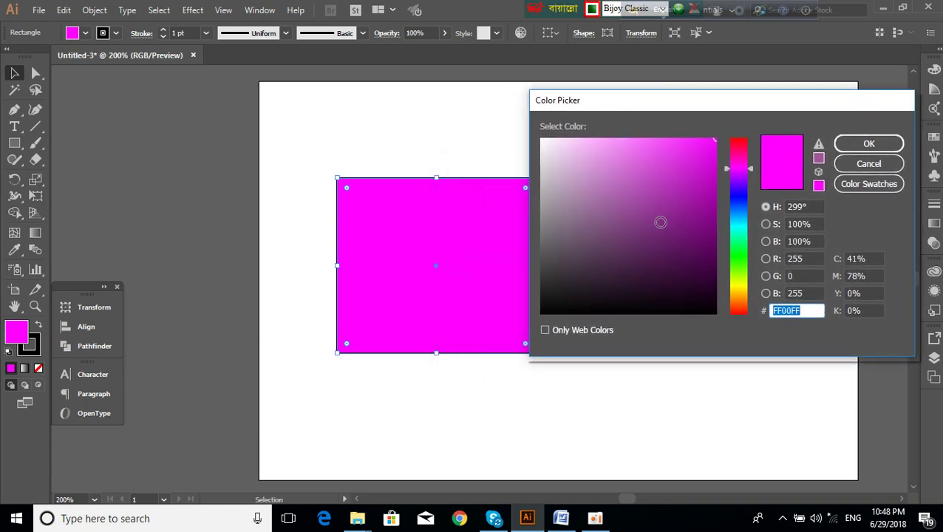
pyautogui.moveTo(749, 169); pyautogui.dragTo(742, 235)
pyautogui.click(704, 168)
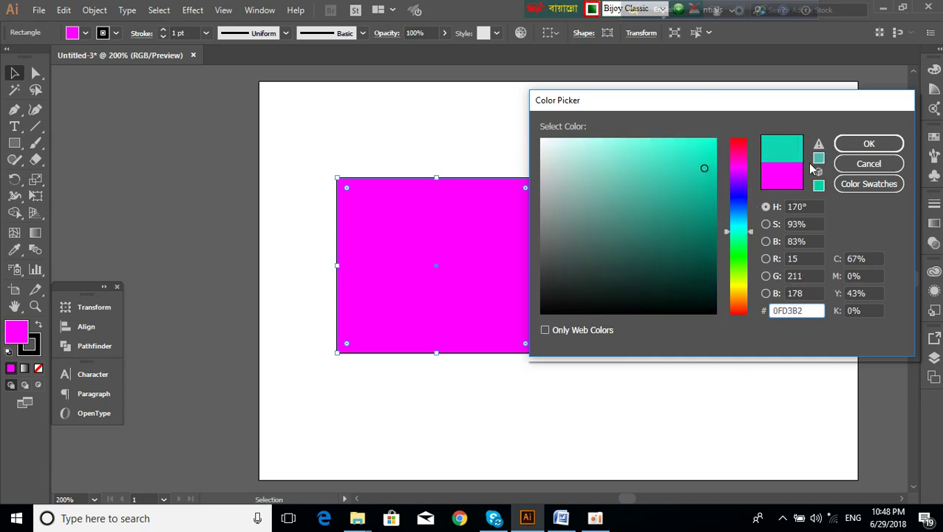
pyautogui.click(857, 146)
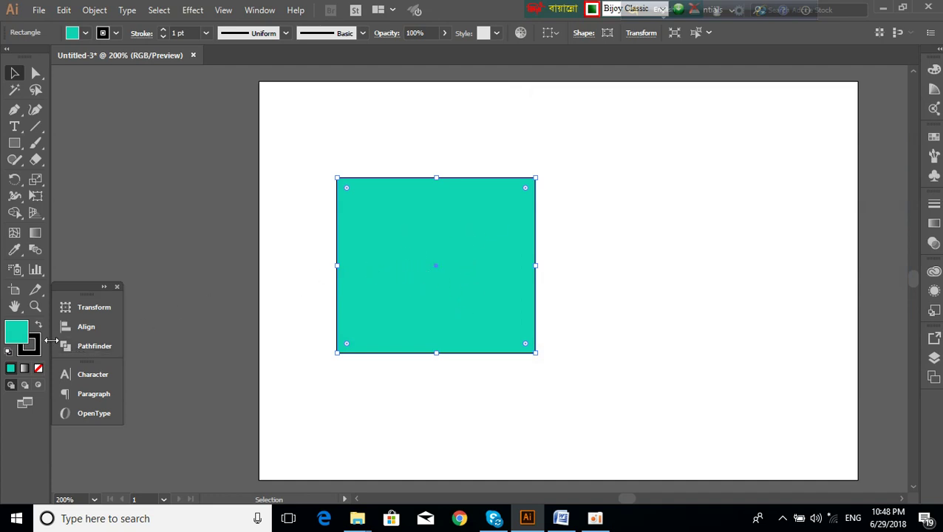
# Set the turquoise rectangle's stroke colour to magenta E40CEA in the Color Picker and deselect the rectangle.
pyautogui.click(37, 347)
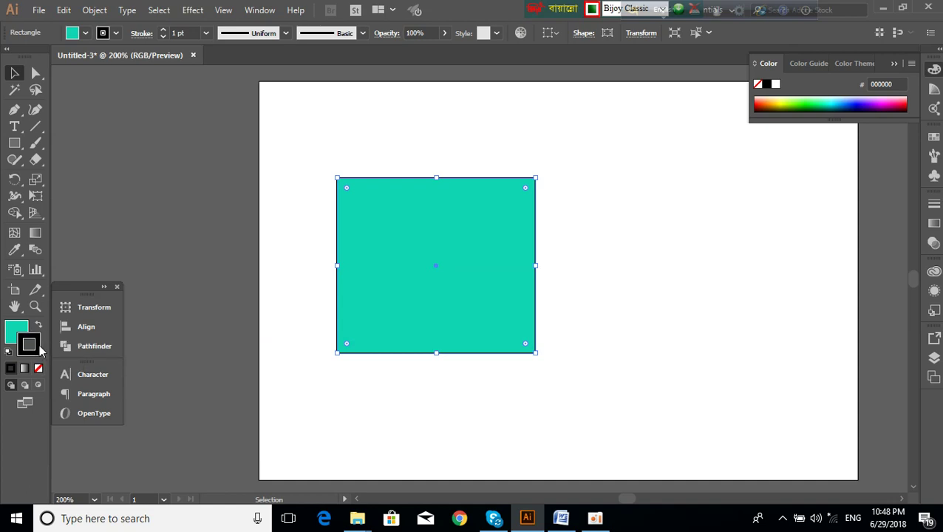
pyautogui.doubleClick(30, 344)
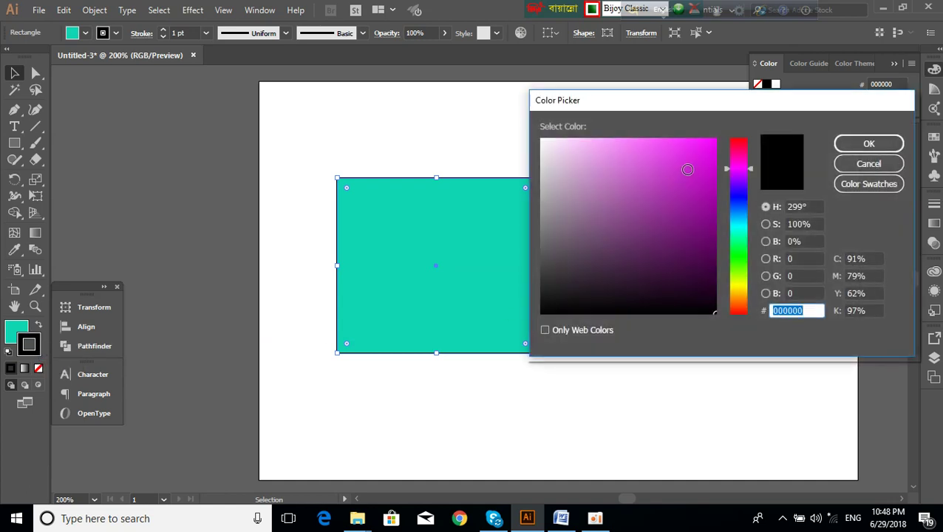
pyautogui.click(707, 152)
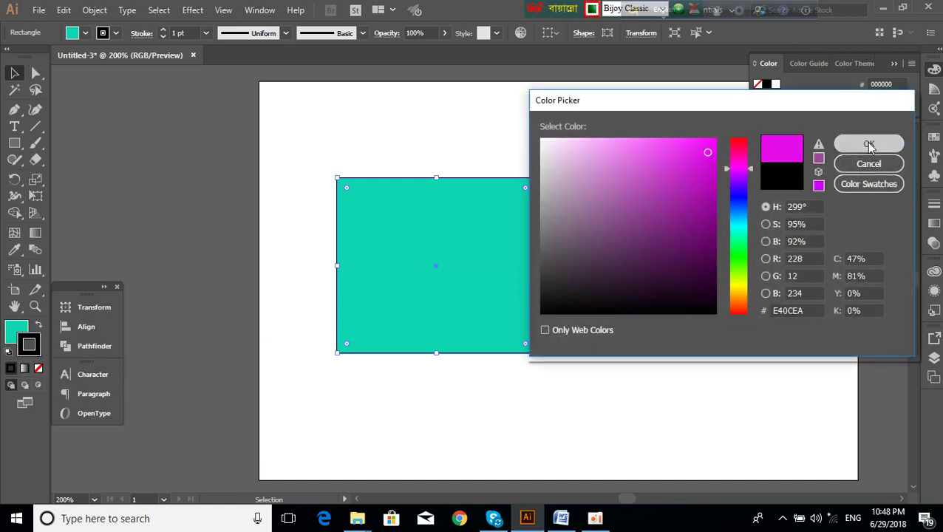
pyautogui.click(869, 145)
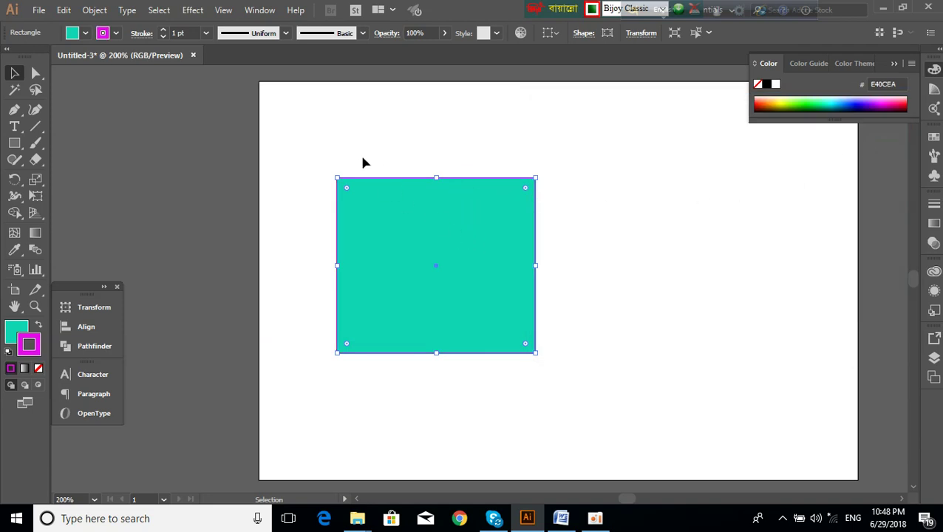
pyautogui.click(404, 163)
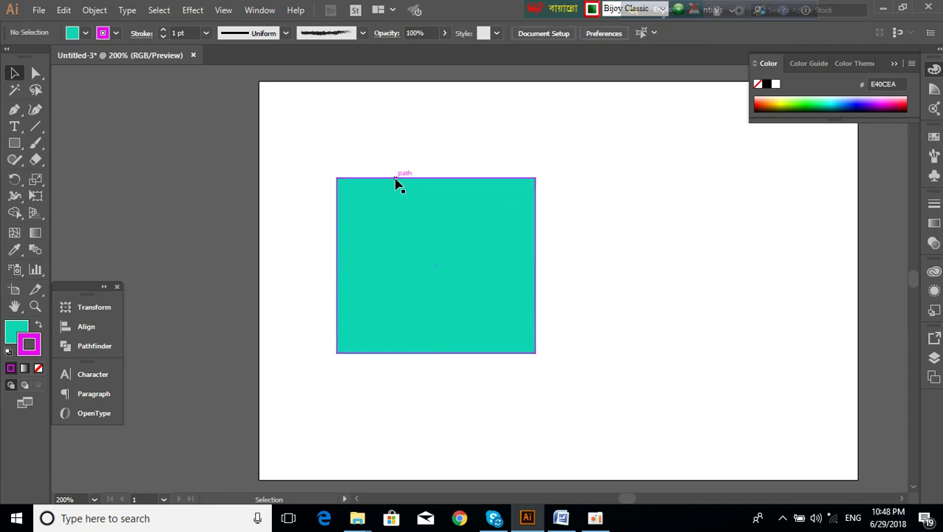
# Delete the turquoise rectangle and draw a new one about 1.75 in wide and 1.42 in high in the artboard's upper left area.
pyautogui.click(392, 198)
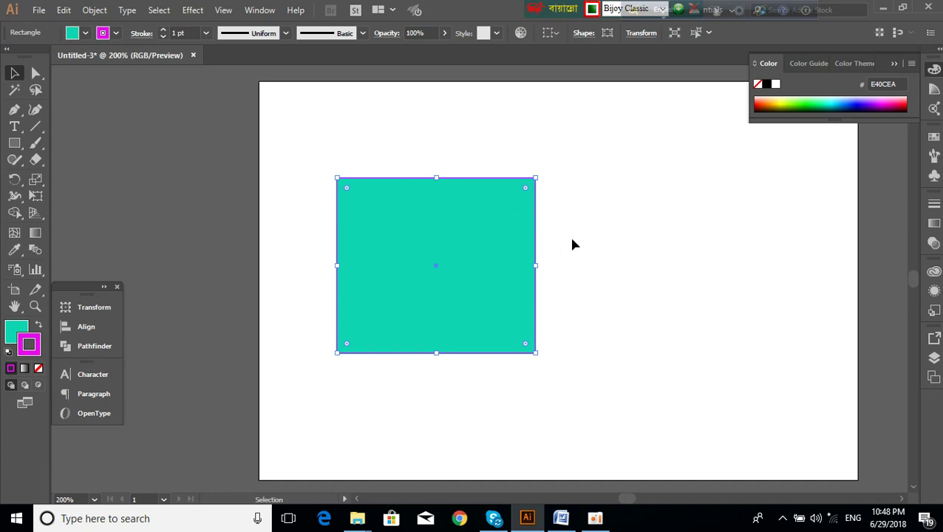
pyautogui.press('Delete')
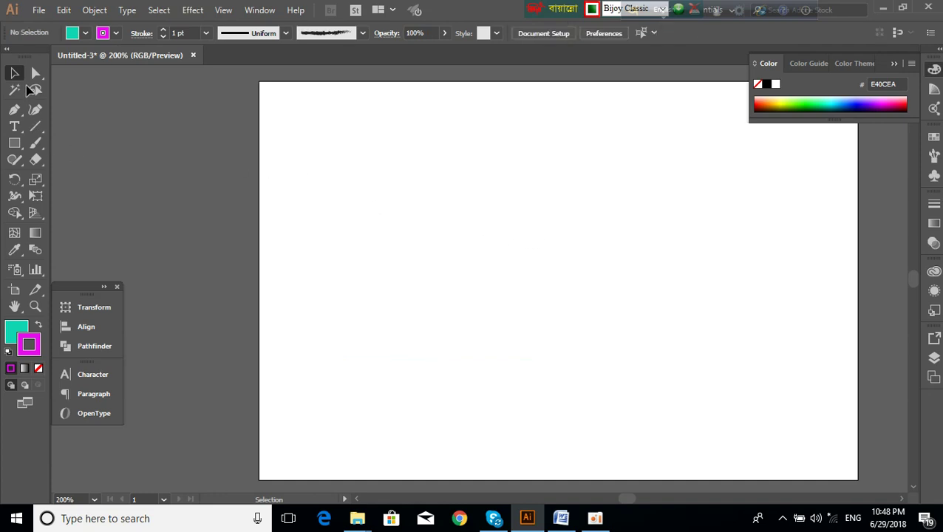
pyautogui.click(14, 141)
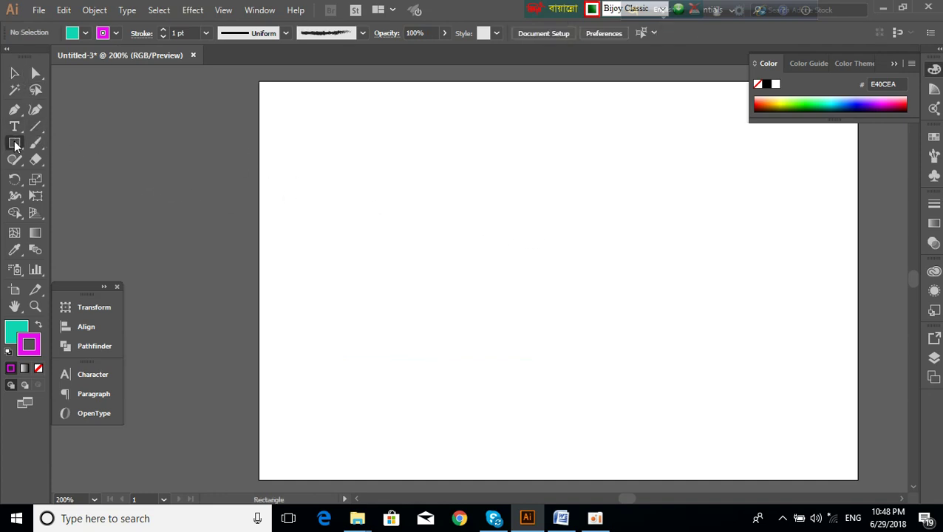
pyautogui.moveTo(356, 176); pyautogui.dragTo(532, 317)
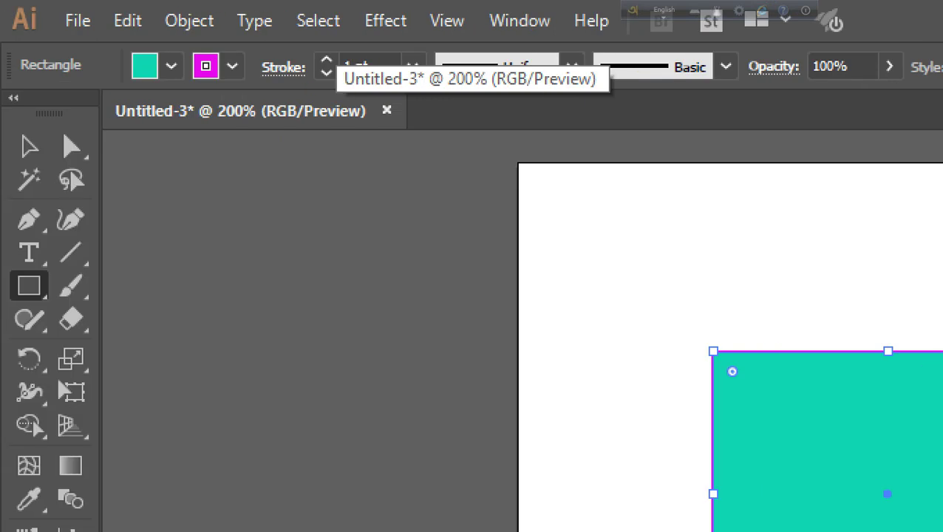
# Set the new rectangle's stroke weight to 5 pt.
pyautogui.moveTo(255, 46)
pyautogui.mouseDown()
pyautogui.moveTo(294, 90)
pyautogui.moveTo(346, 116)
pyautogui.mouseUp()
pyautogui.moveTo(245, 49)
pyautogui.mouseDown()
pyautogui.moveTo(305, 92)
pyautogui.moveTo(436, 93)
pyautogui.mouseUp()
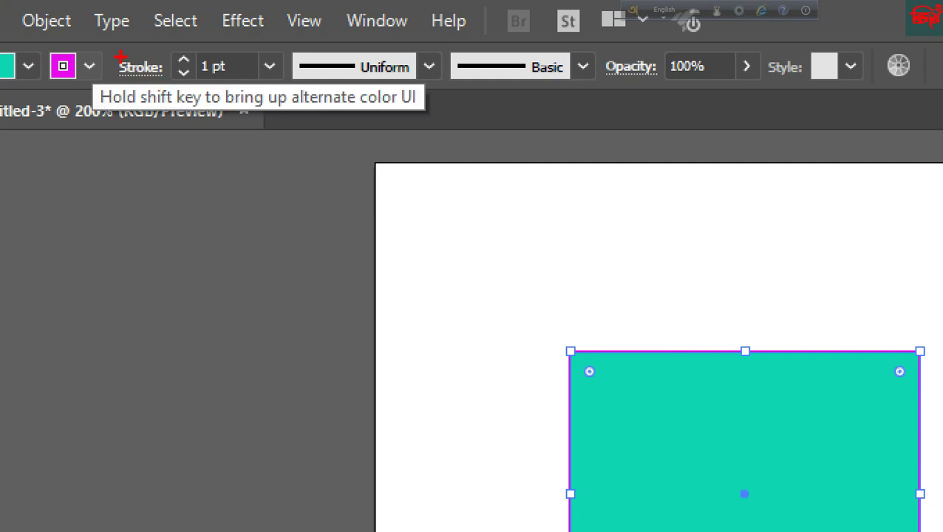
pyautogui.moveTo(111, 52)
pyautogui.mouseDown()
pyautogui.moveTo(211, 82)
pyautogui.moveTo(278, 85)
pyautogui.mouseUp()
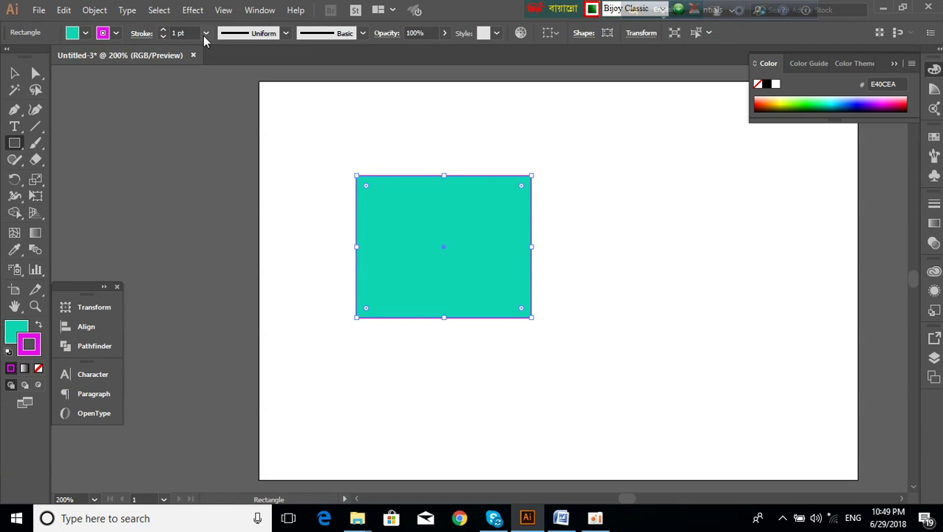
pyautogui.click(205, 40)
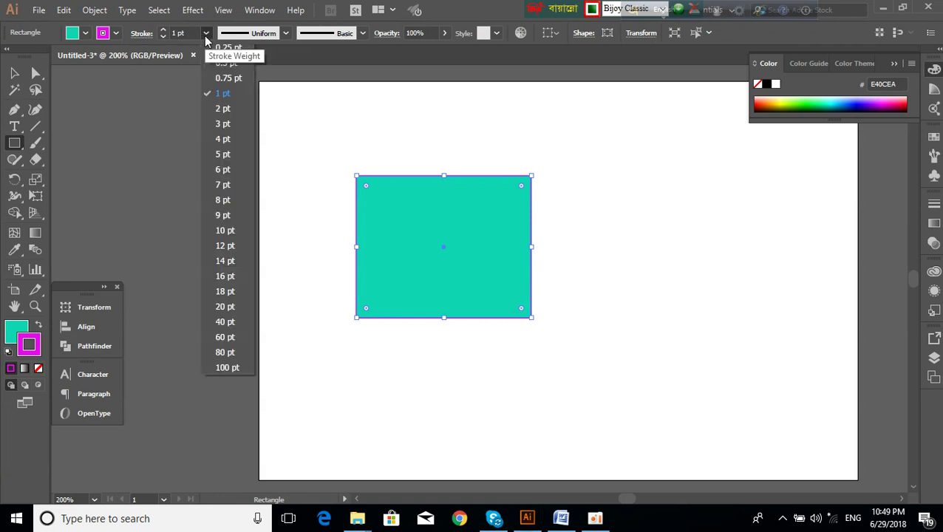
pyautogui.click(220, 158)
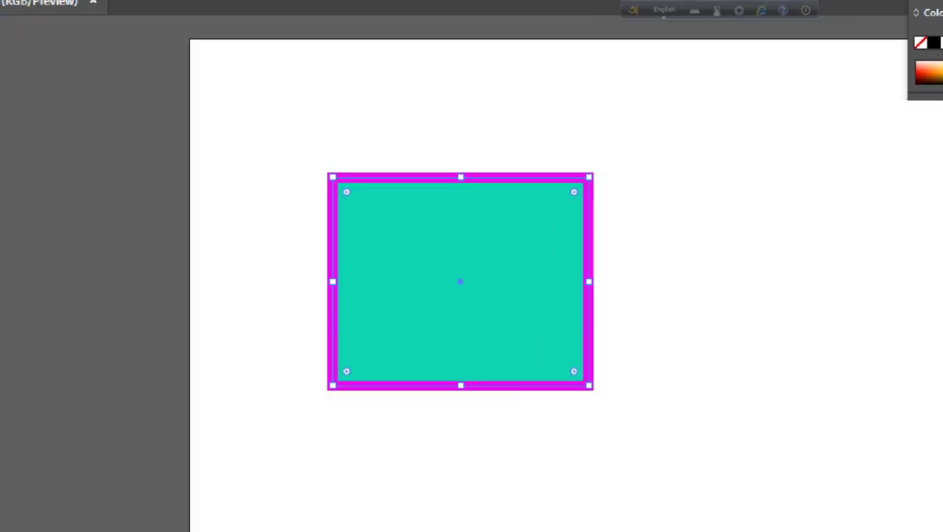
pyautogui.press('Down')
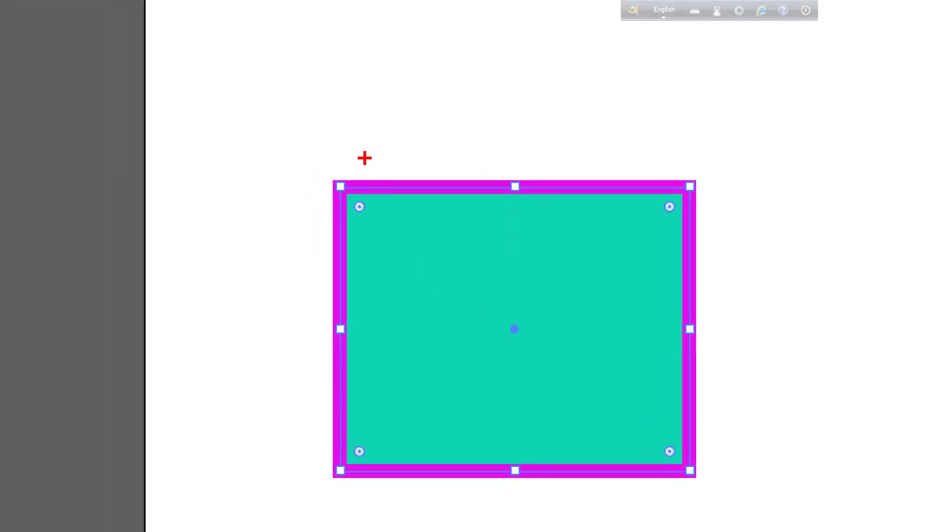
pyautogui.moveTo(364, 158); pyautogui.dragTo(601, 221)
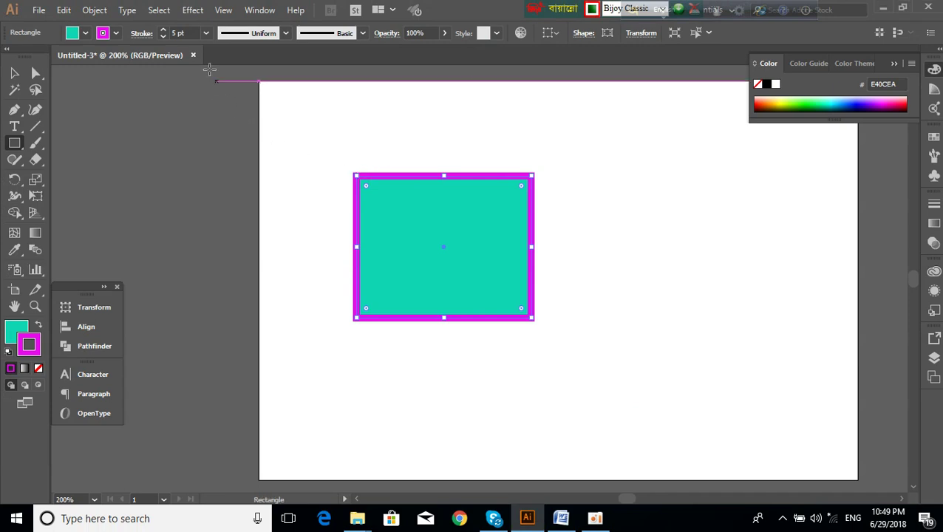
pyautogui.click(184, 33)
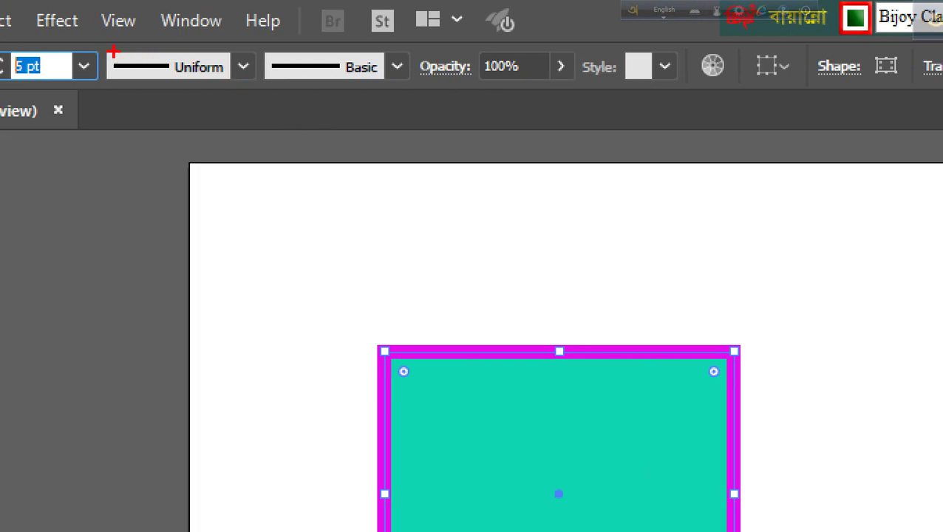
pyautogui.moveTo(88, 43); pyautogui.dragTo(151, 101)
pyautogui.press('Escape')
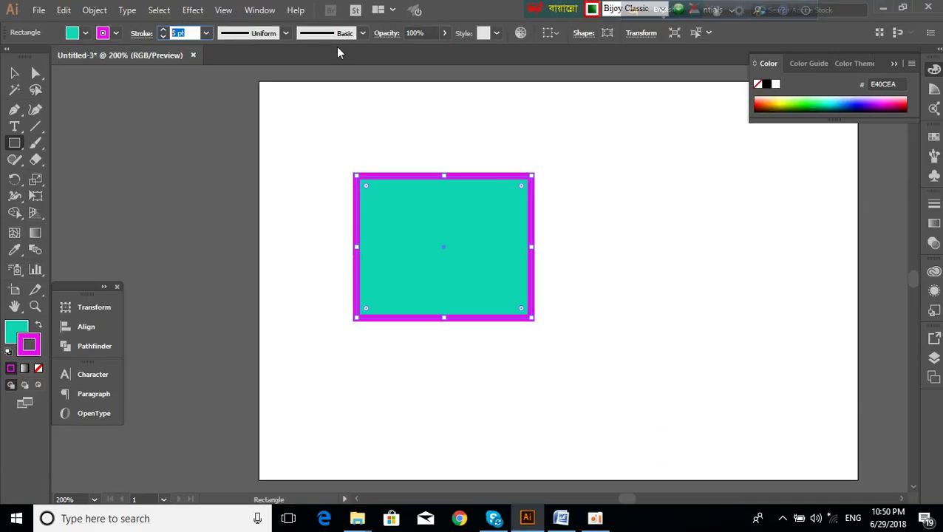
# Lower the rectangle's opacity to 11% and deselect it.
pyautogui.click(443, 34)
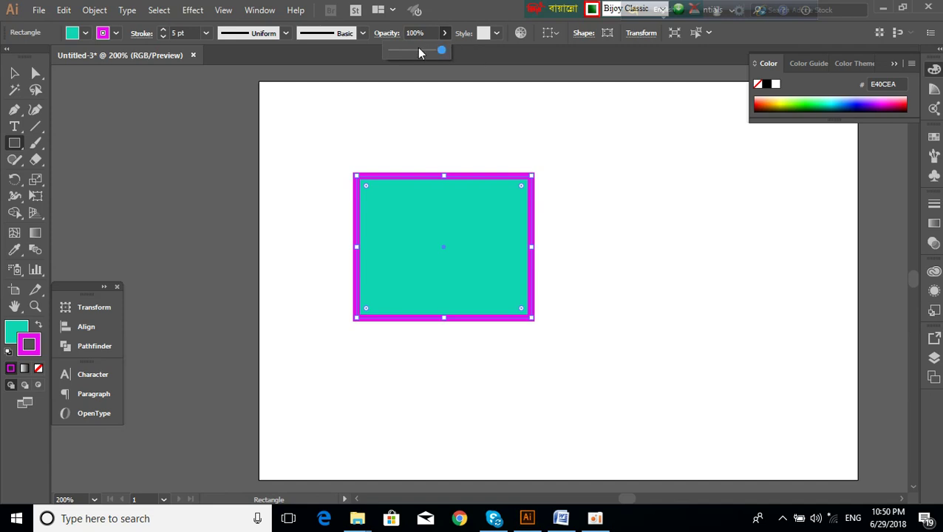
pyautogui.click(418, 51)
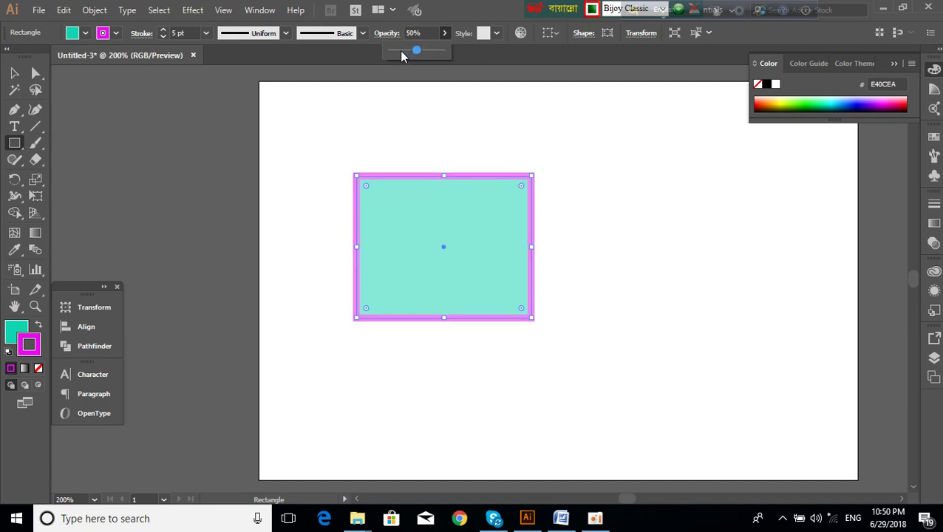
pyautogui.click(402, 52)
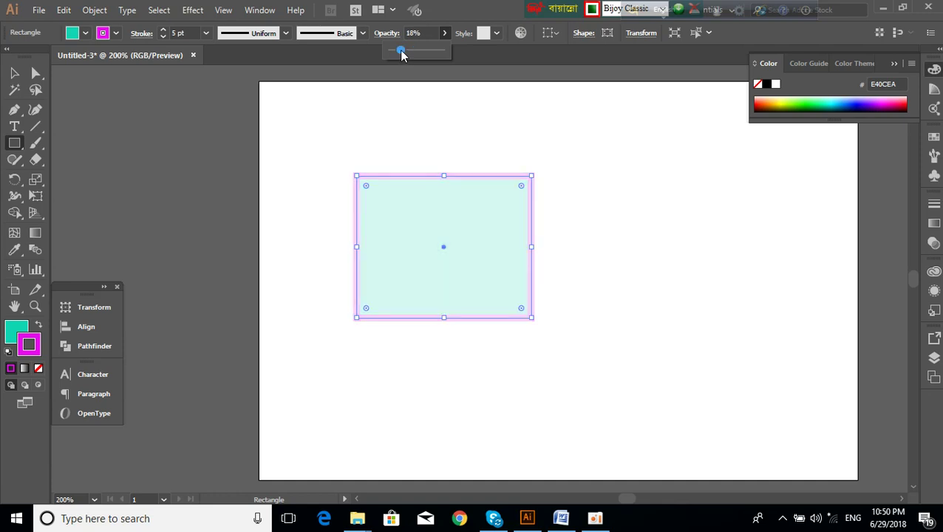
pyautogui.moveTo(401, 52); pyautogui.dragTo(397, 51)
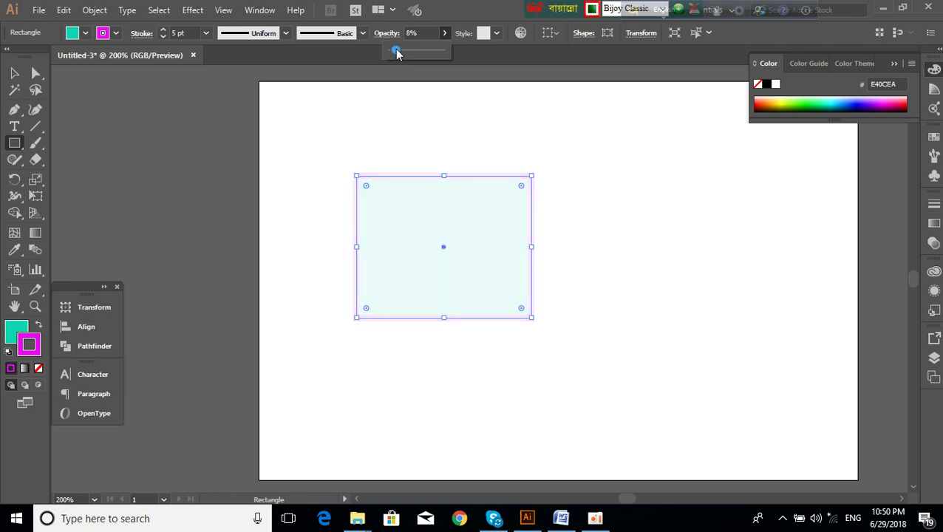
pyautogui.moveTo(397, 52); pyautogui.dragTo(398, 54)
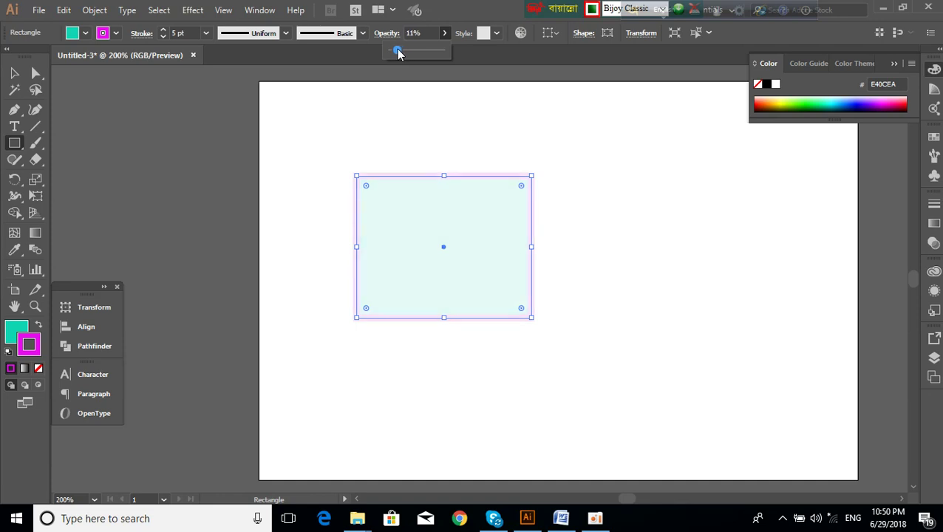
pyautogui.click(370, 130)
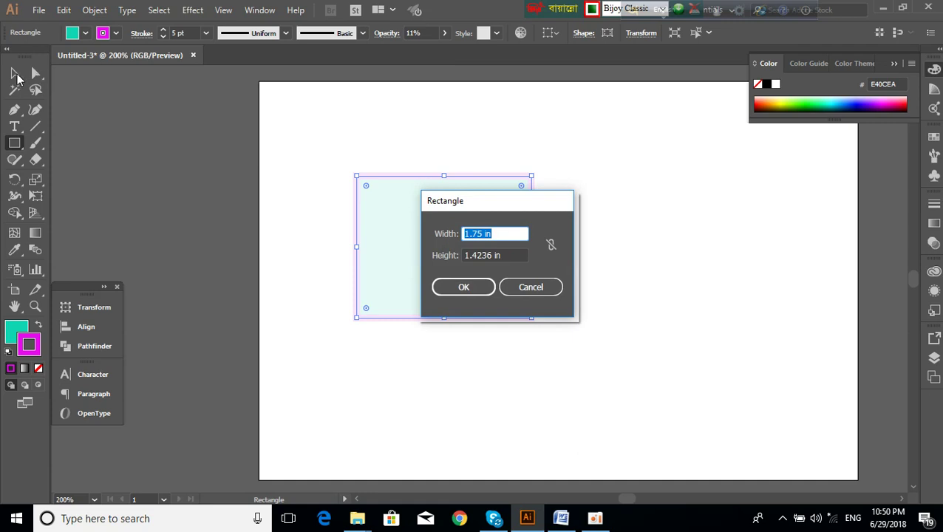
pyautogui.click(522, 294)
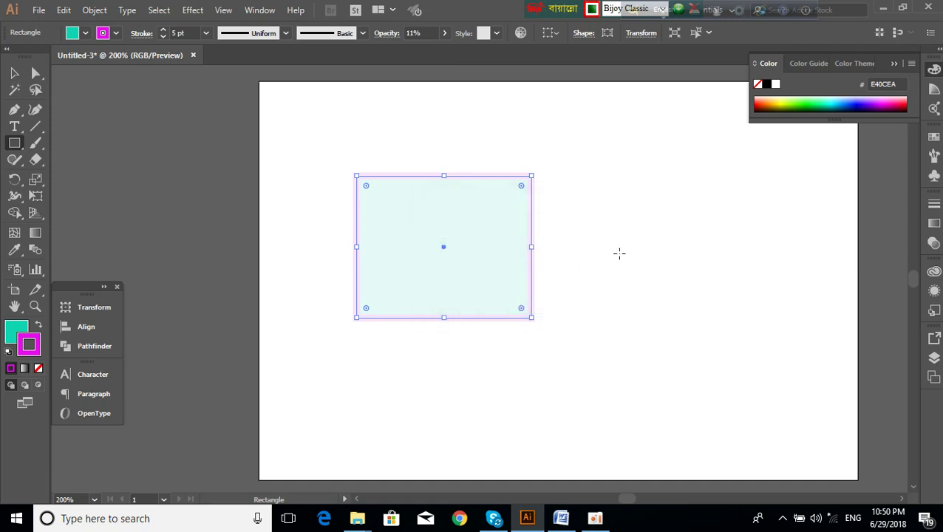
pyautogui.click(14, 72)
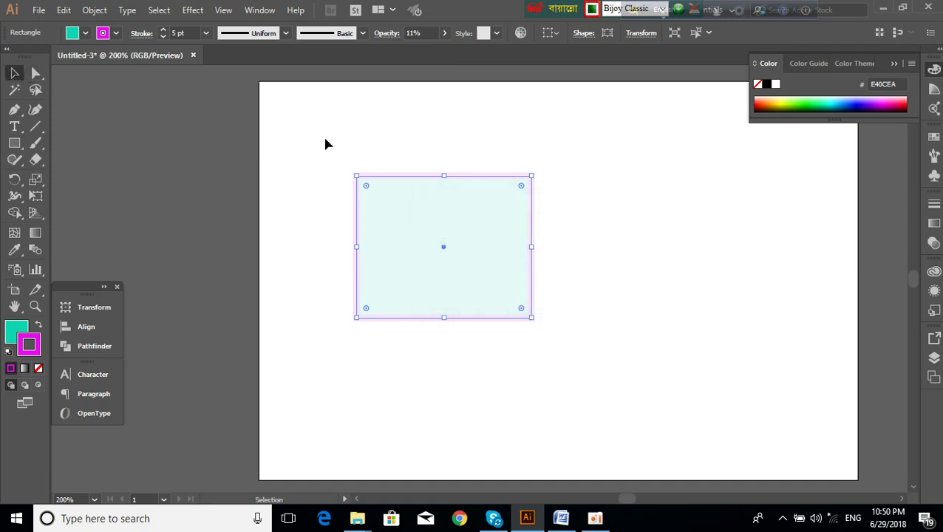
pyautogui.click(617, 173)
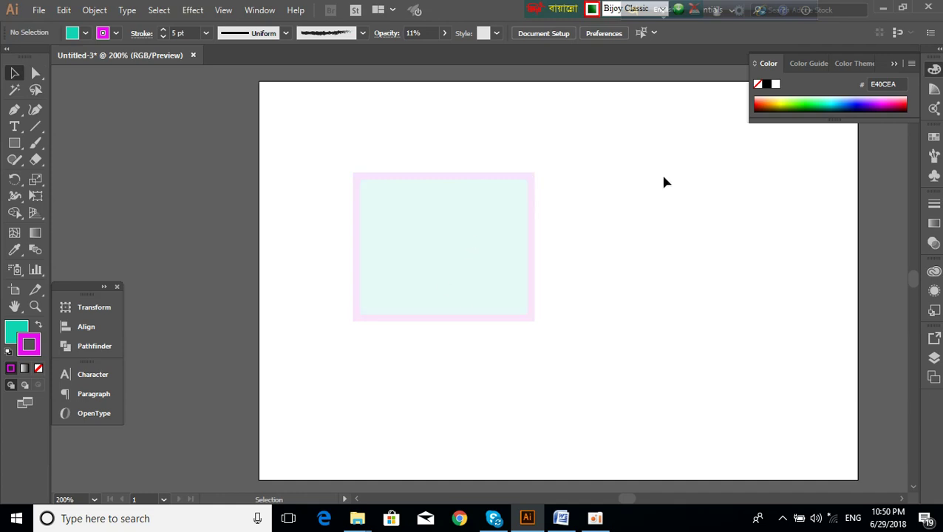
# Set the rectangle's opacity to 68%.
pyautogui.press('ctrl')
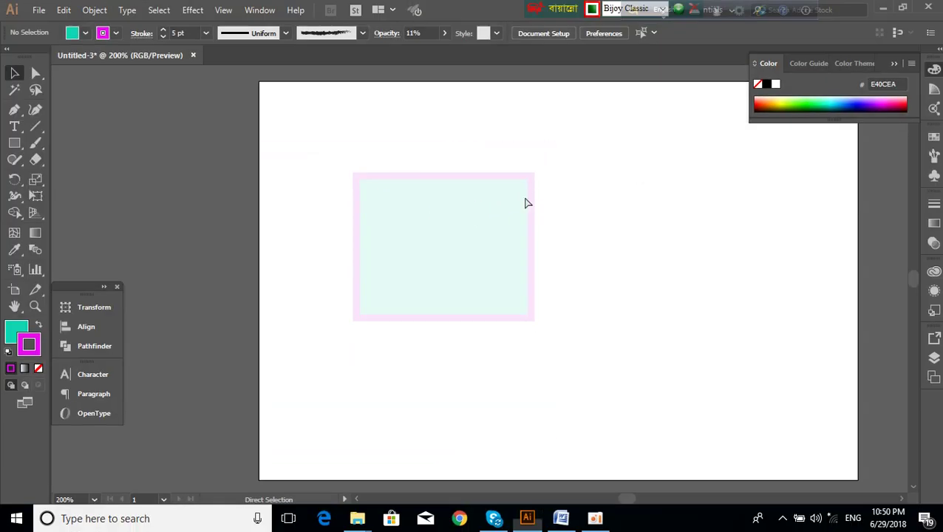
pyautogui.click(453, 193)
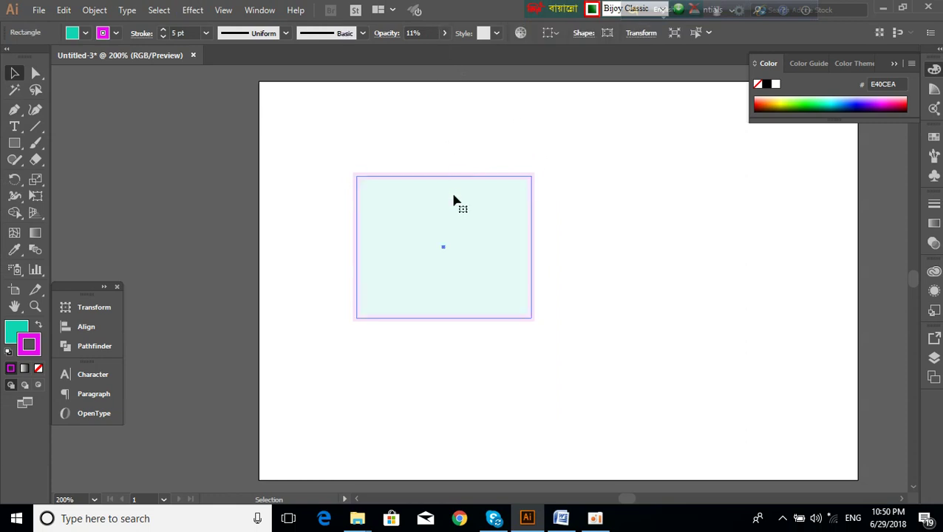
pyautogui.click(444, 34)
pyautogui.click(425, 51)
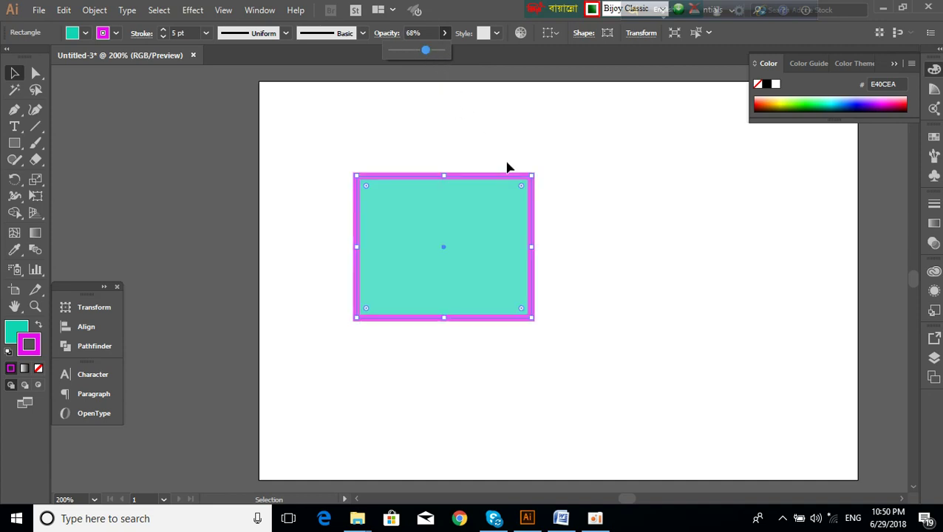
pyautogui.click(592, 216)
# Apply the lens-shaped variable width profile to the rectangle's stroke and deselect the rectangle.
pyautogui.click(416, 212)
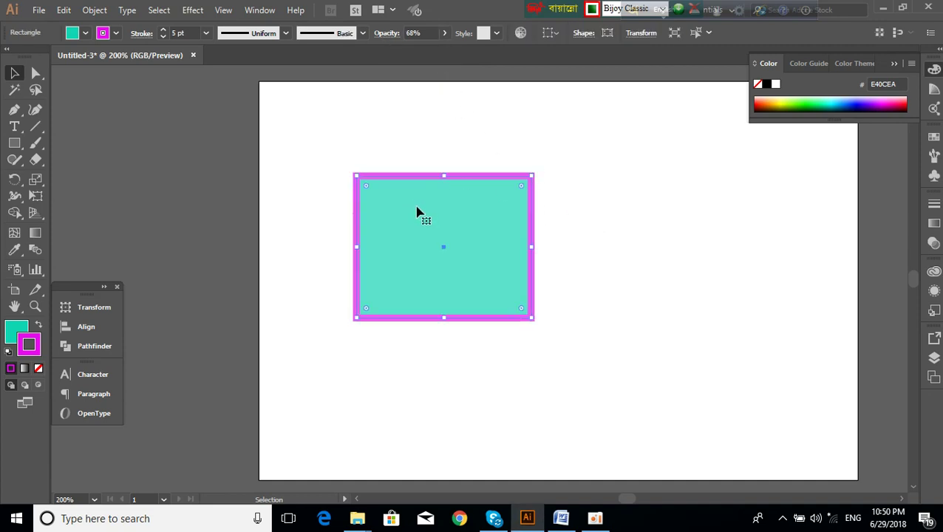
pyautogui.click(286, 33)
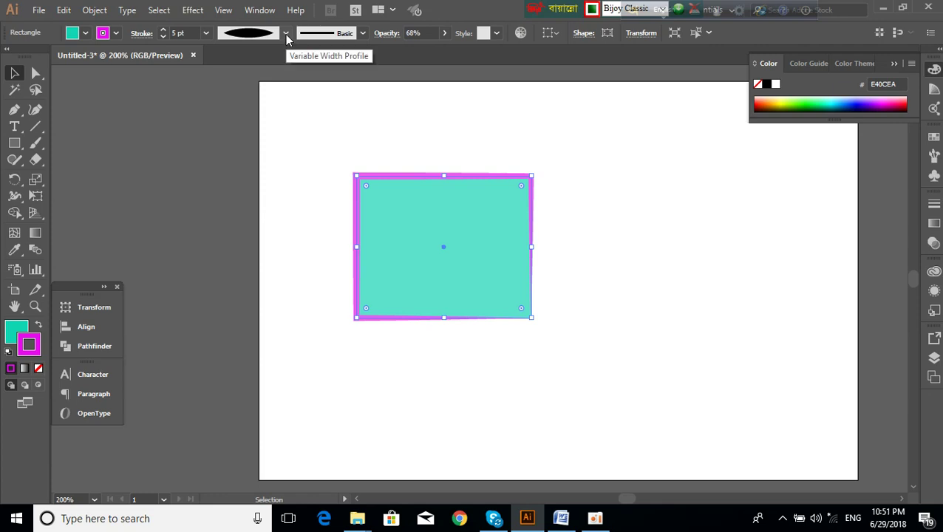
pyautogui.click(363, 119)
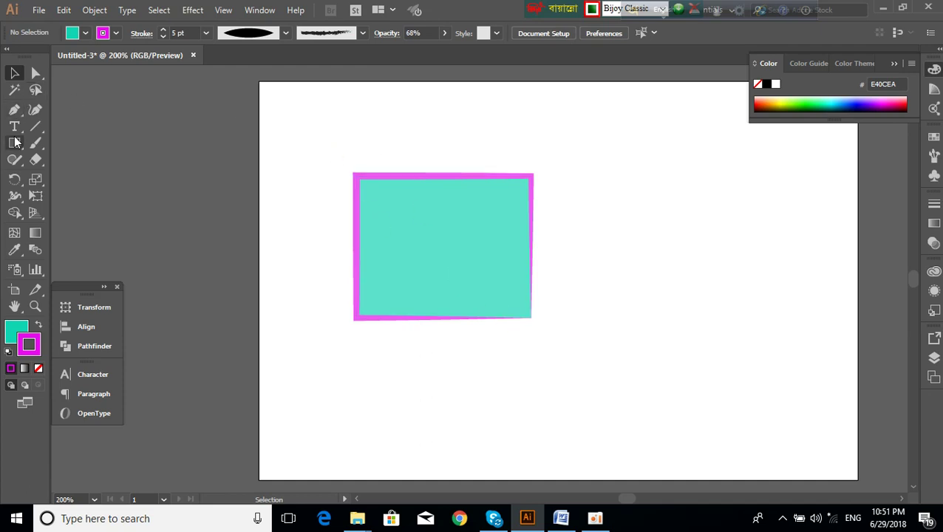
# Draw a horizontal line segment to the right of the rectangle and set its stroke weight to 8 pt.
pyautogui.click(35, 127)
pyautogui.moveTo(590, 207); pyautogui.dragTo(703, 207)
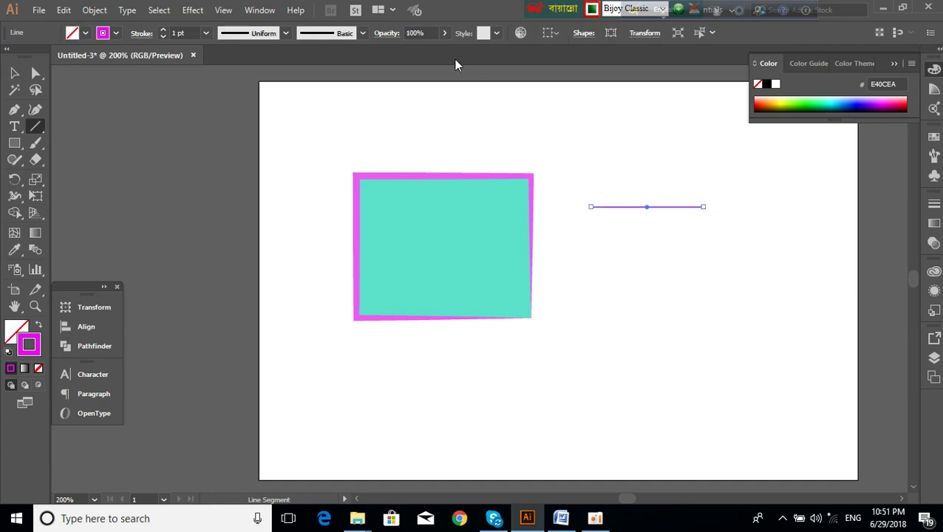
pyautogui.click(206, 33)
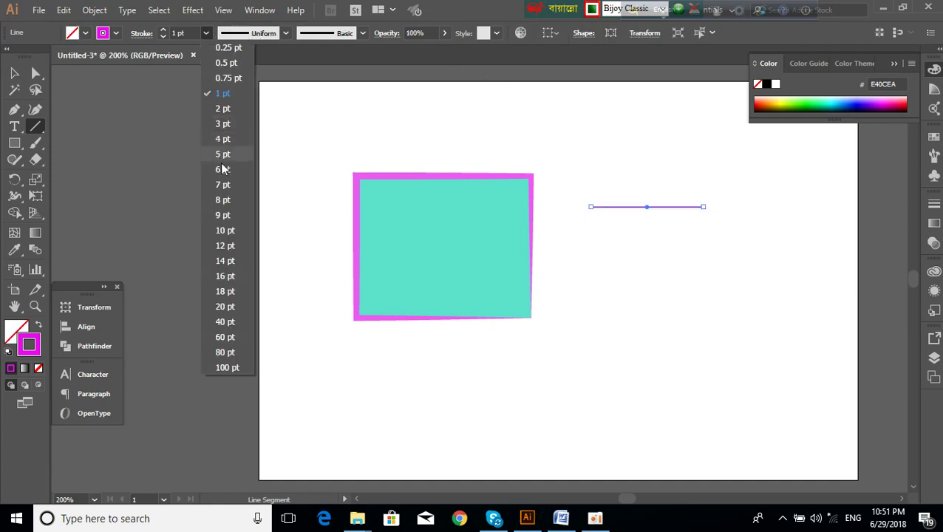
pyautogui.click(223, 199)
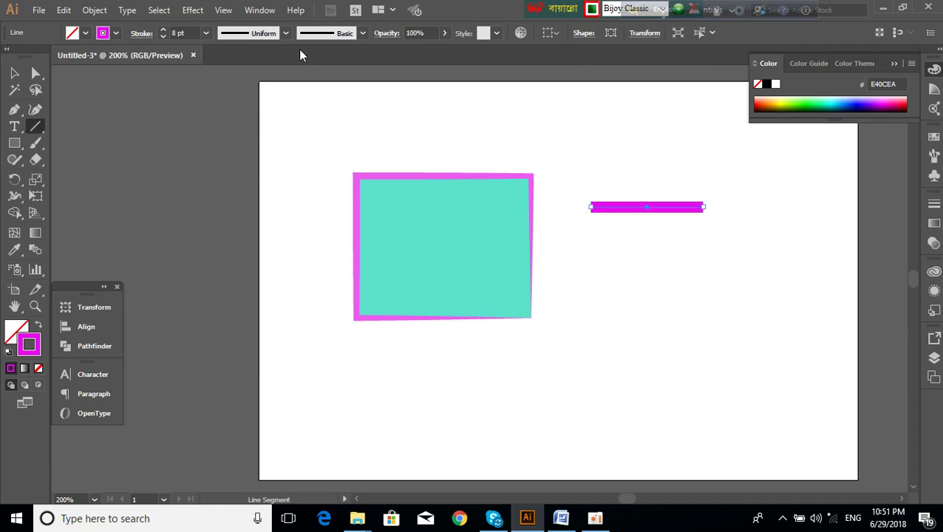
# Apply Width Profile 1 to the magenta line's stroke and deselect the line.
pyautogui.click(285, 32)
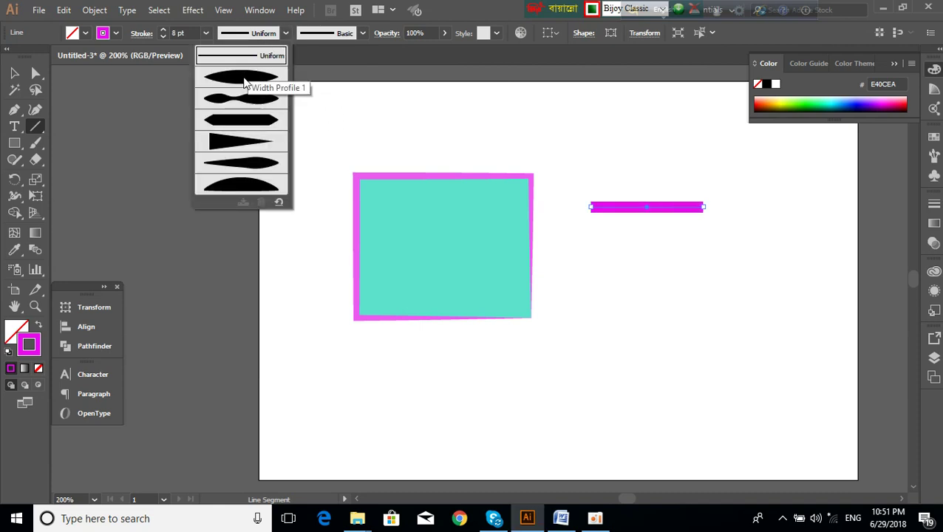
pyautogui.click(246, 81)
pyautogui.click(14, 73)
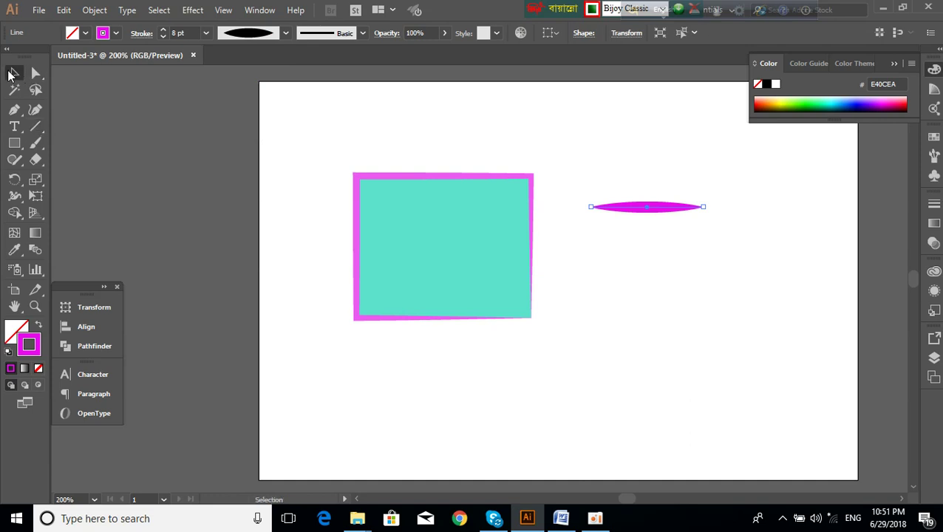
pyautogui.click(617, 296)
# Apply the wedge-shaped Width Profile 4 to the magenta line's stroke and deselect the line.
pyautogui.click(630, 208)
pyautogui.click(285, 33)
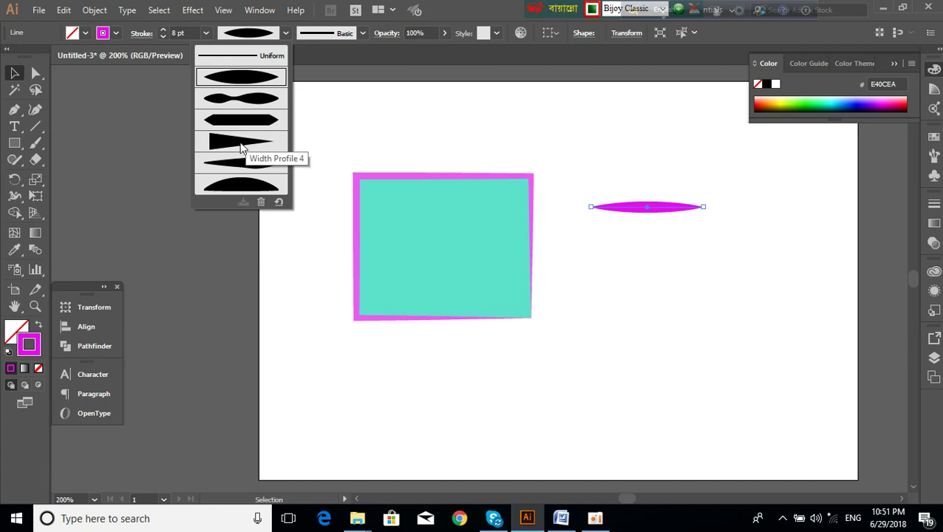
pyautogui.click(241, 145)
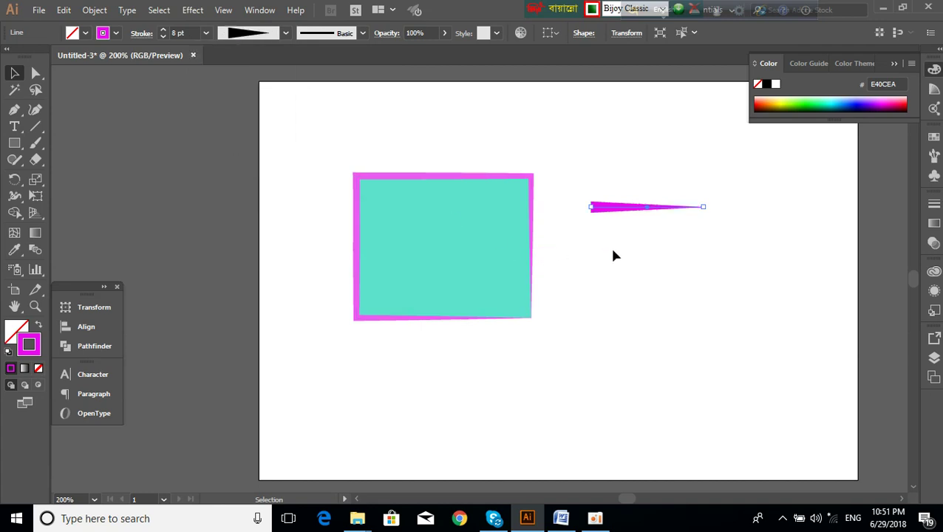
pyautogui.click(643, 232)
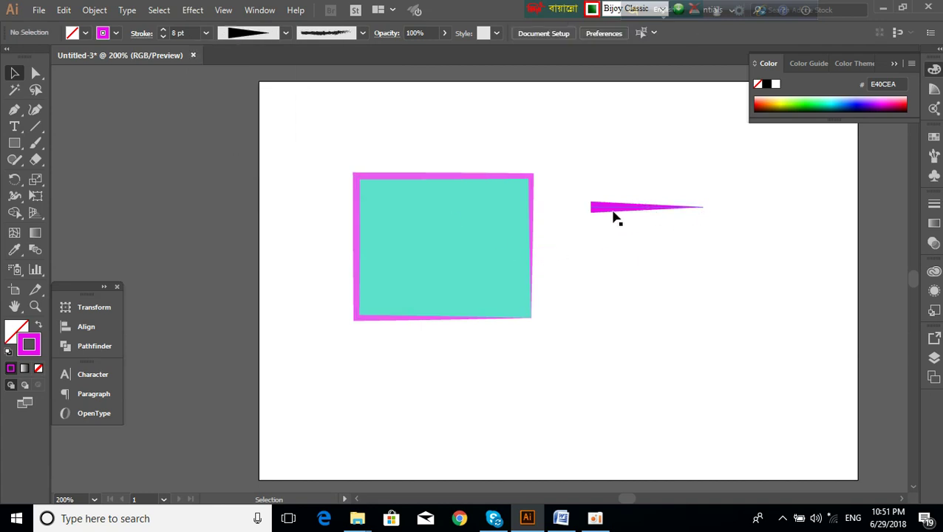
# Apply the teardrop-like width profile, tapering to the left and bulging near the right end, to the magenta line and deselect it.
pyautogui.moveTo(603, 186); pyautogui.dragTo(636, 225)
pyautogui.click(285, 34)
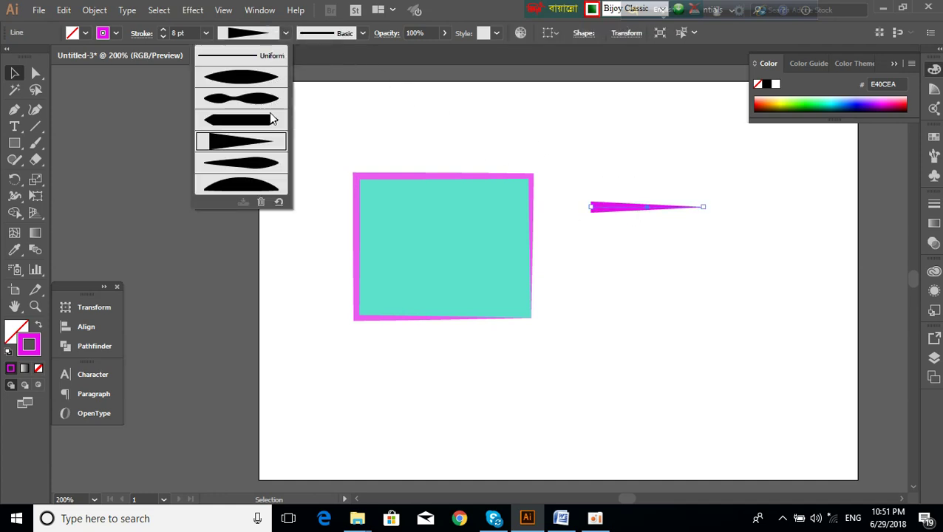
pyautogui.click(264, 165)
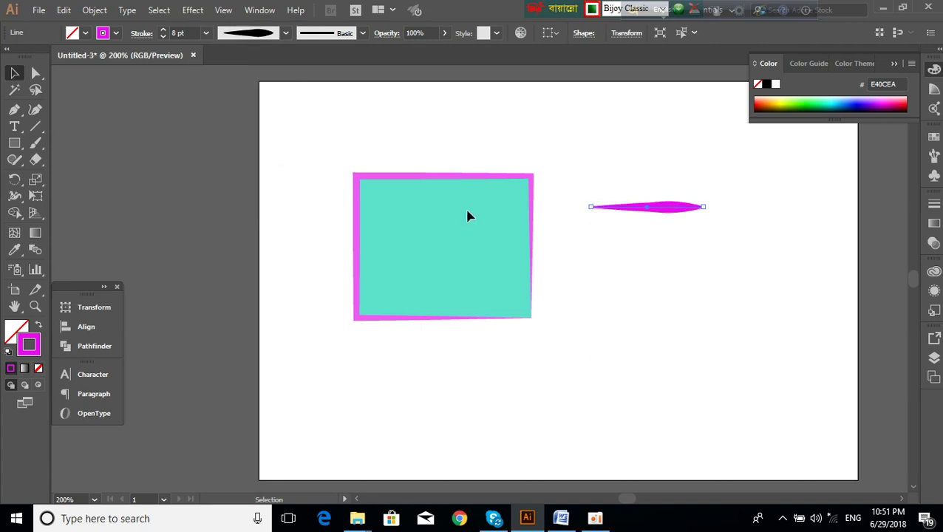
pyautogui.click(661, 242)
pyautogui.click(627, 210)
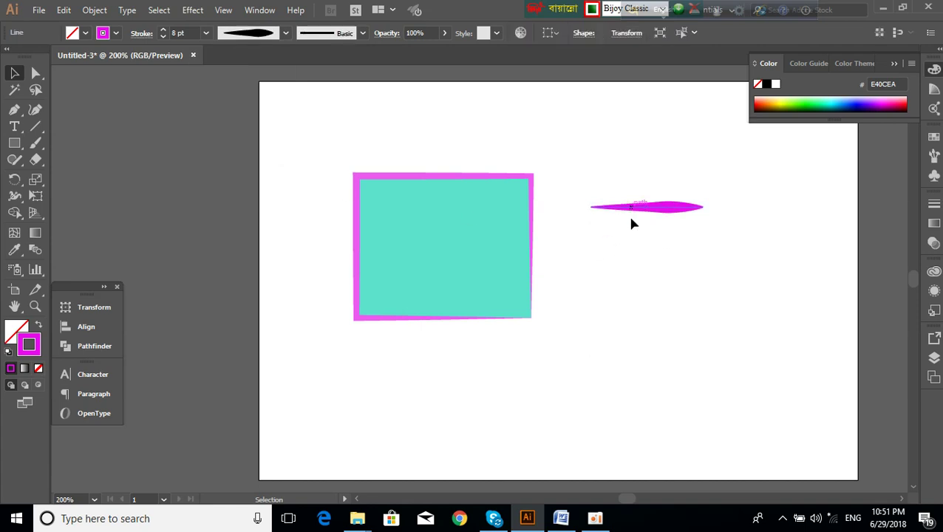
pyautogui.click(615, 259)
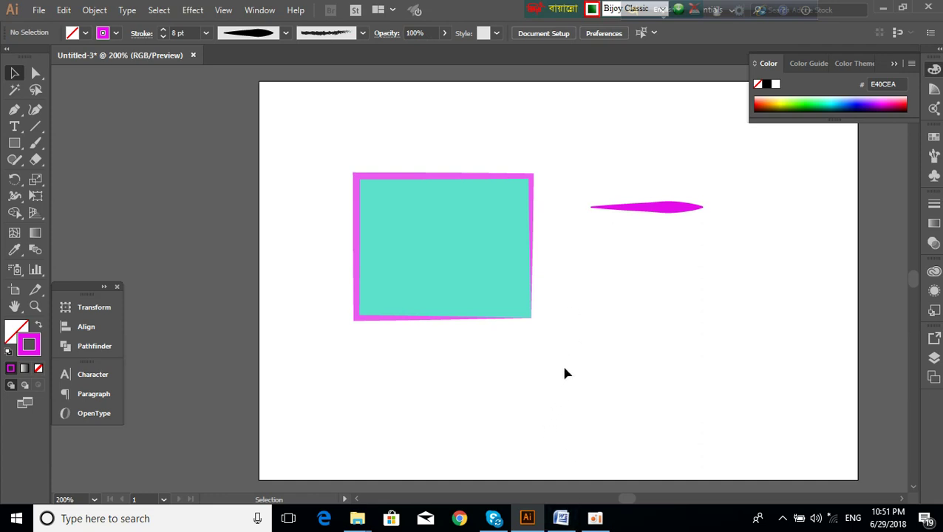
# Switch to the Word outline, point out the next topic টেক্সট সাইজিং, and return to Illustrator.
pyautogui.click(562, 519)
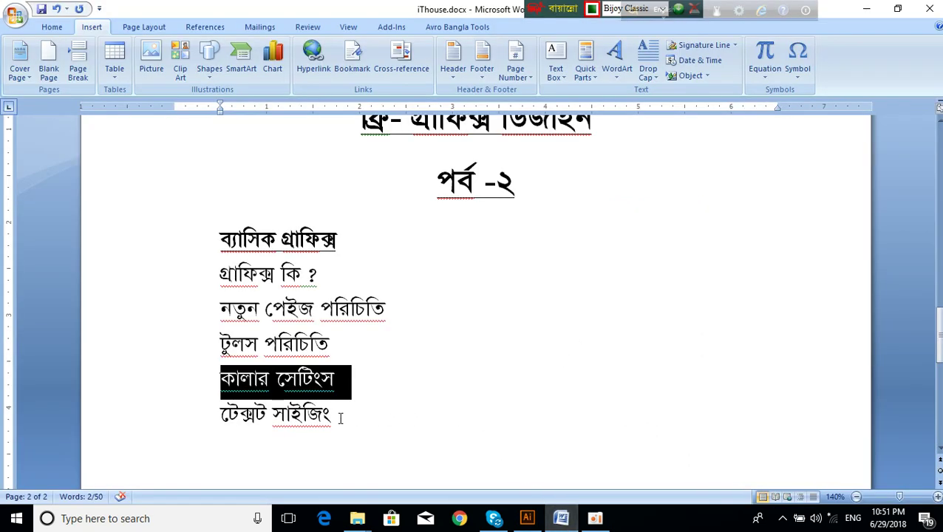
pyautogui.click(303, 417)
pyautogui.click(526, 519)
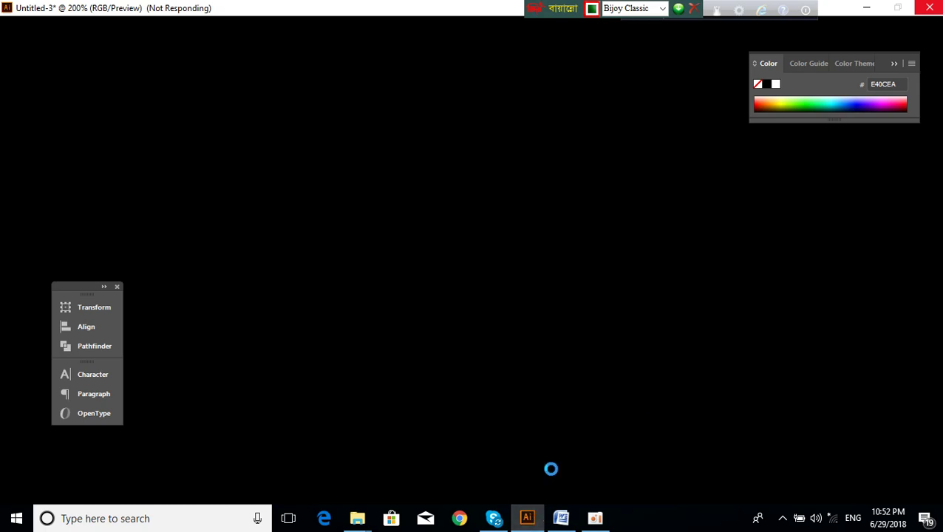
# Minimize the open windows and refresh the Windows desktop.
pyautogui.click(872, 14)
pyautogui.click(739, 167)
pyautogui.click(628, 237)
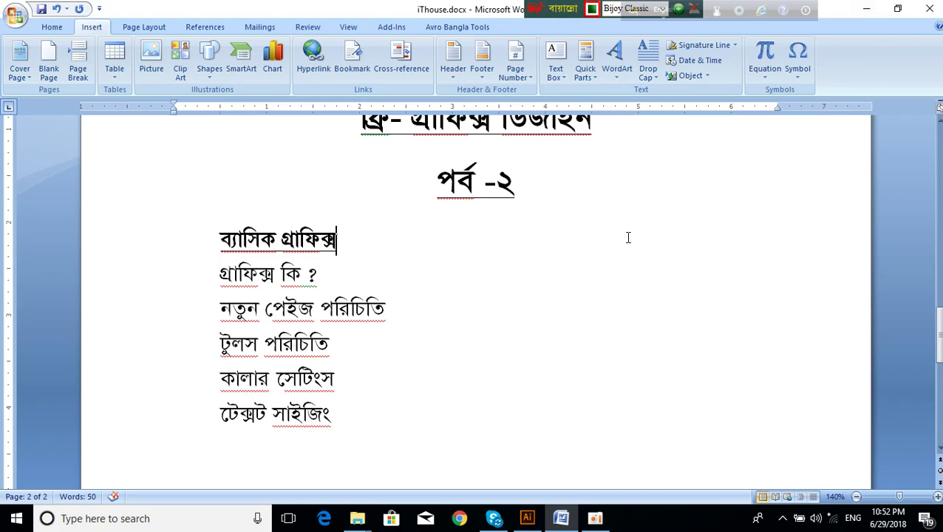
pyautogui.click(866, 9)
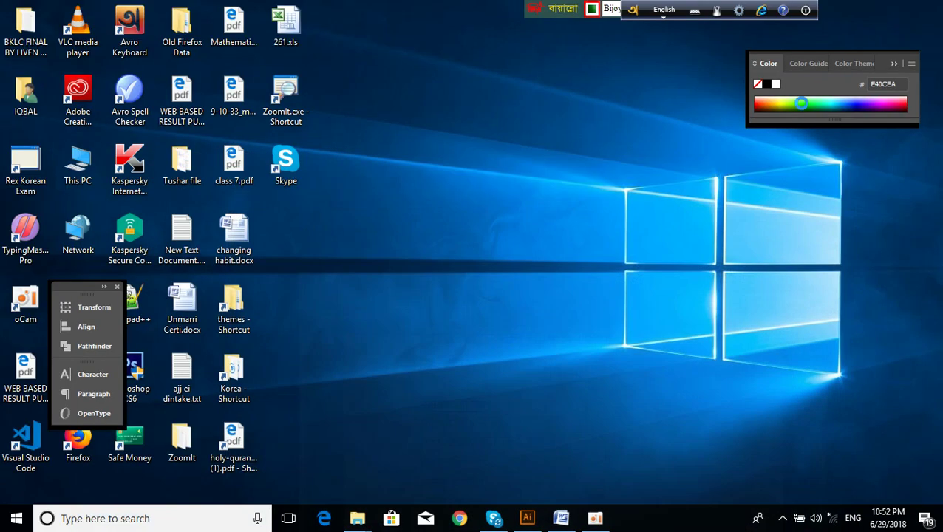
pyautogui.rightClick(535, 127)
pyautogui.click(509, 109)
pyautogui.rightClick(509, 107)
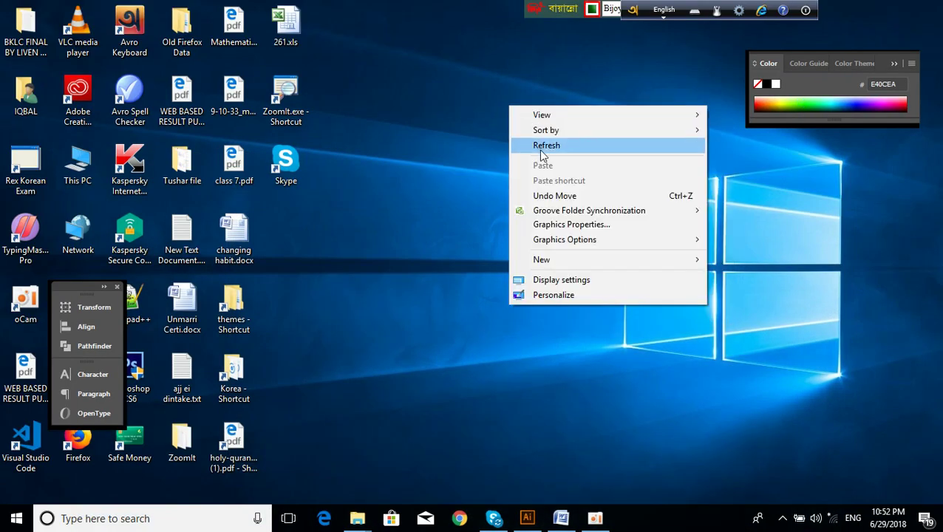
pyautogui.click(546, 147)
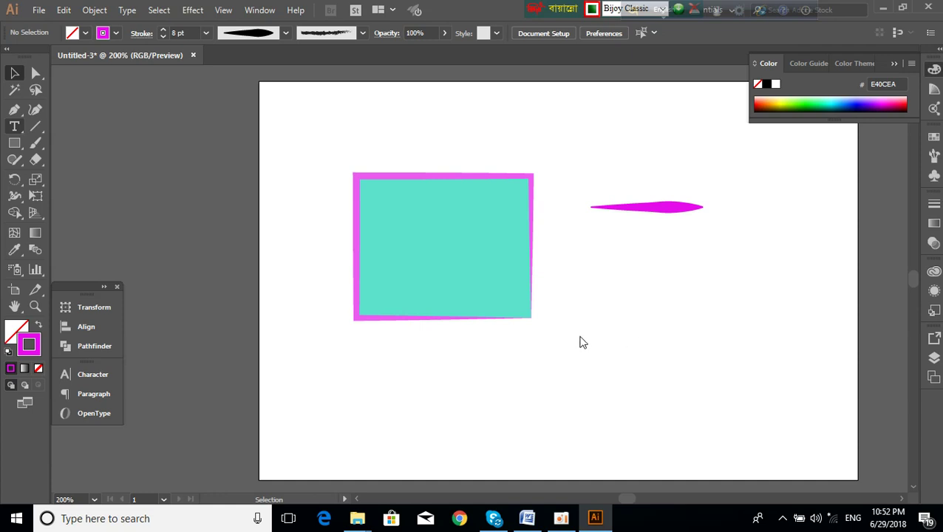
# Draw an area type box with placeholder text and move it to the empty space below the magenta line.
pyautogui.moveTo(490, 279); pyautogui.dragTo(471, 286)
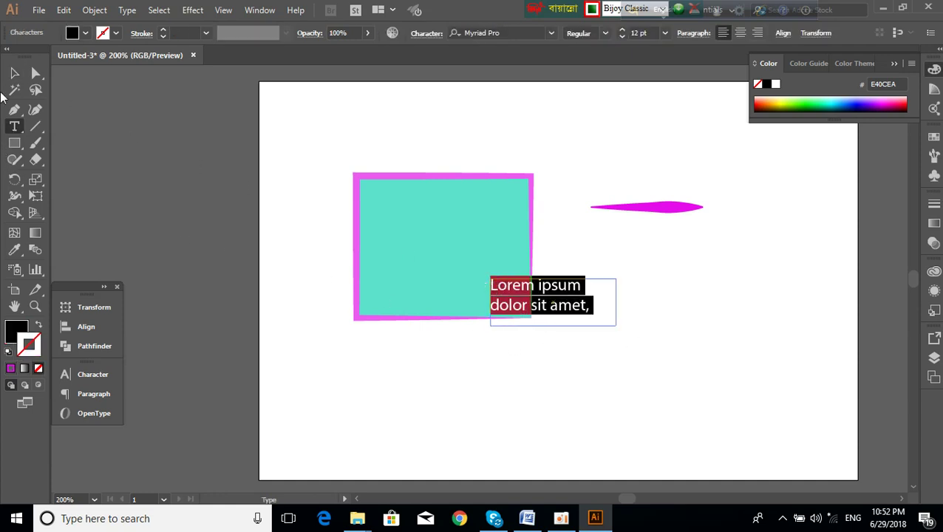
pyautogui.click(14, 73)
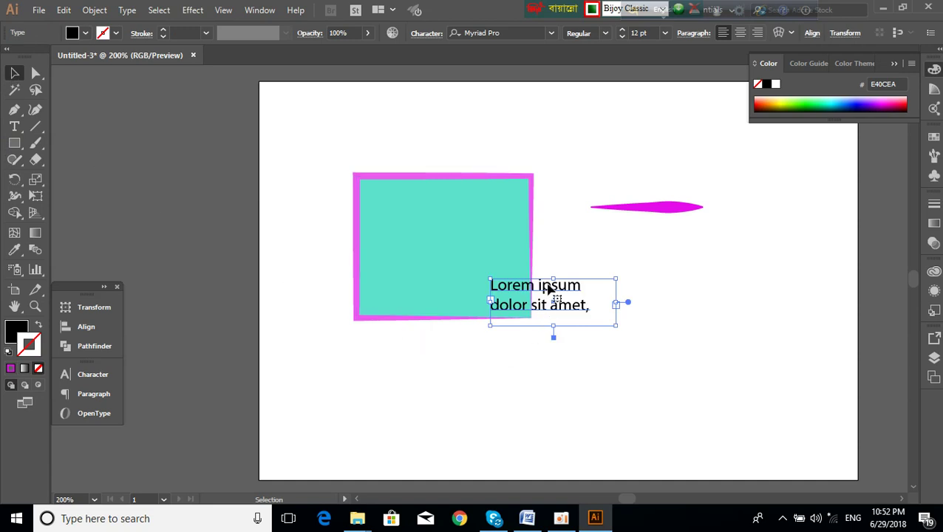
pyautogui.moveTo(548, 296); pyautogui.dragTo(649, 326)
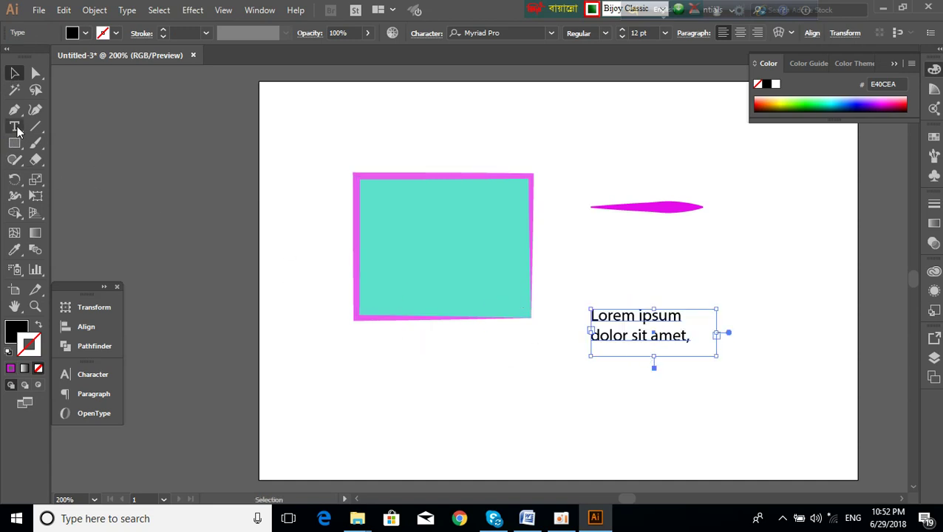
# Select all the placeholder text in the text box and delete it.
pyautogui.doubleClick(640, 343)
pyautogui.hotkey('ctrl', 'a')
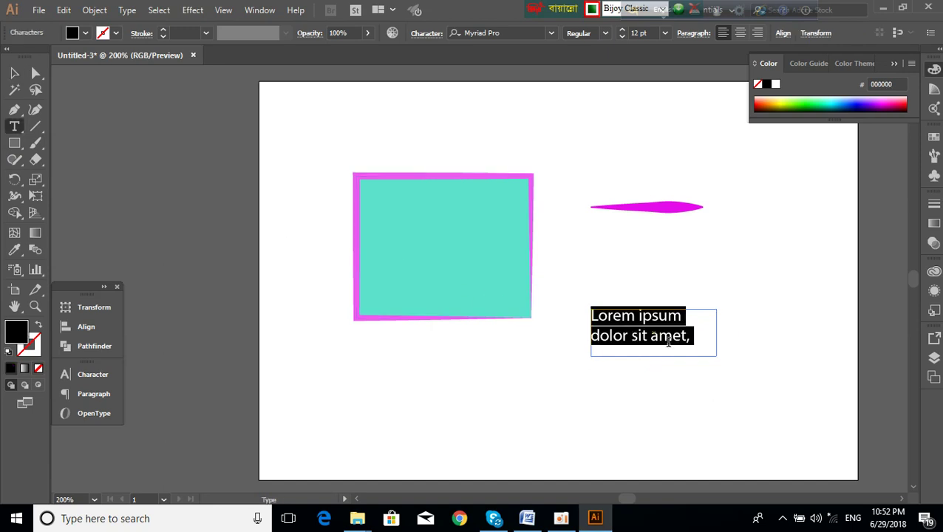
pyautogui.click(687, 343)
pyautogui.moveTo(697, 339); pyautogui.dragTo(581, 311)
pyautogui.click(625, 337)
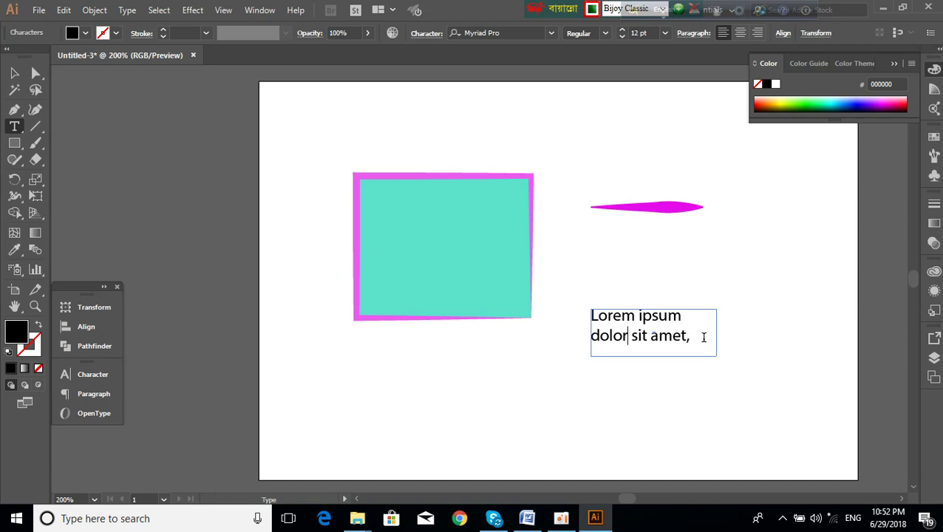
pyautogui.moveTo(705, 337); pyautogui.dragTo(573, 318)
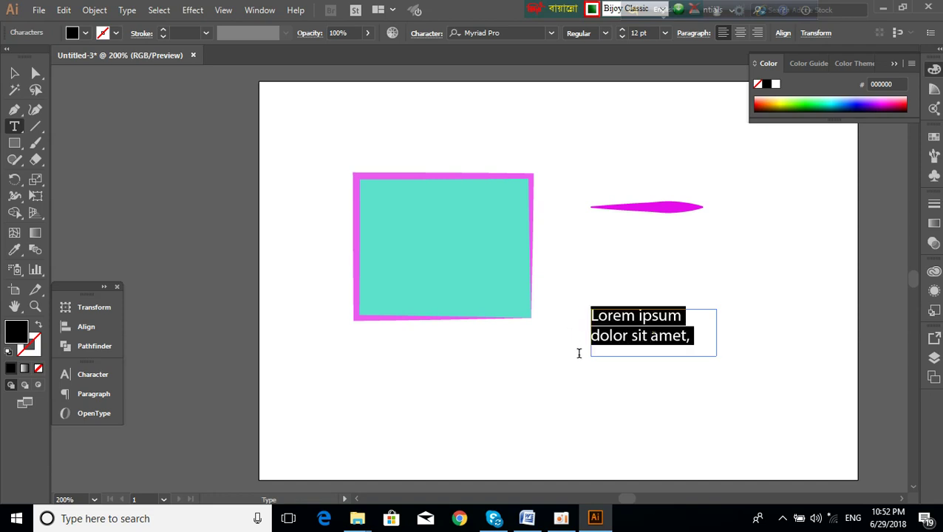
pyautogui.press('BackSpace')
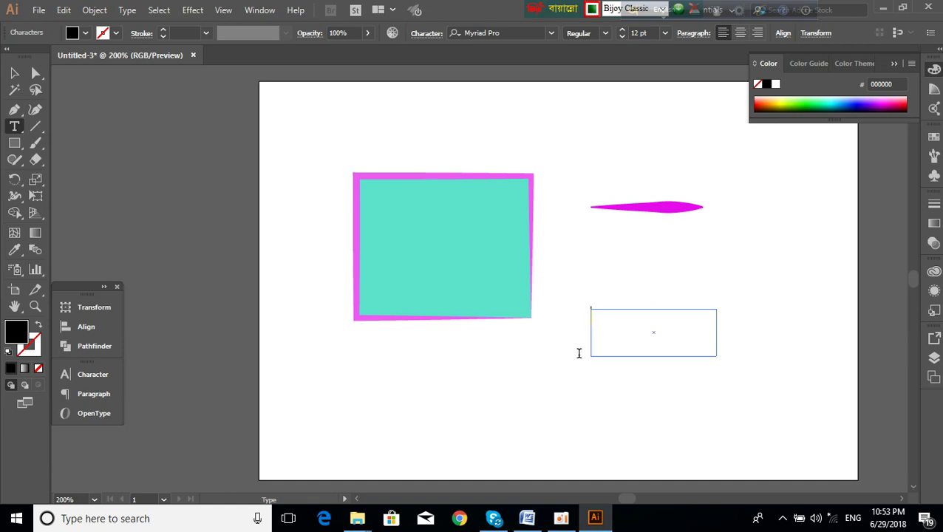
# Switch the keyboard input to English, enter "iThouse" in the text box, and deselect it.
pyautogui.write('nV')
pyautogui.press('BackSpace')
pyautogui.press('BackSpace')
pyautogui.hotkey('ctrl', 'alt', 'b')
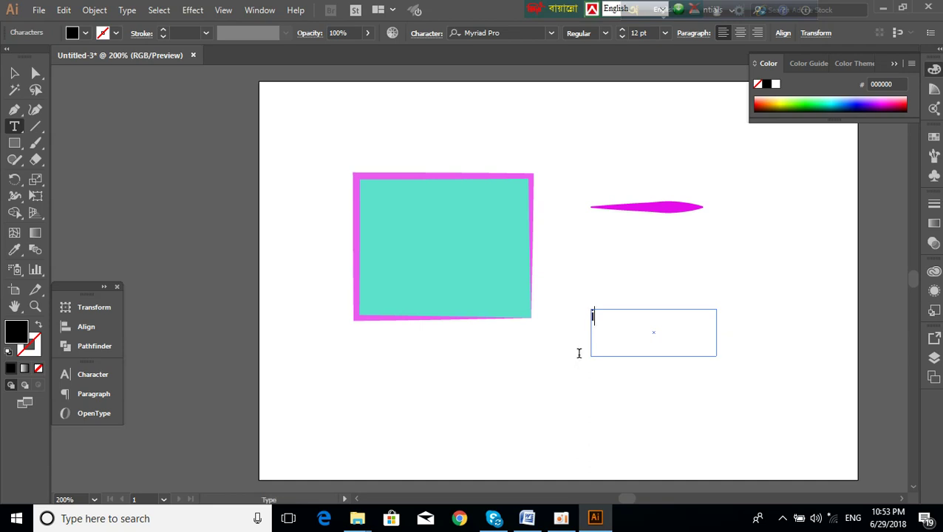
pyautogui.write('iThouse')
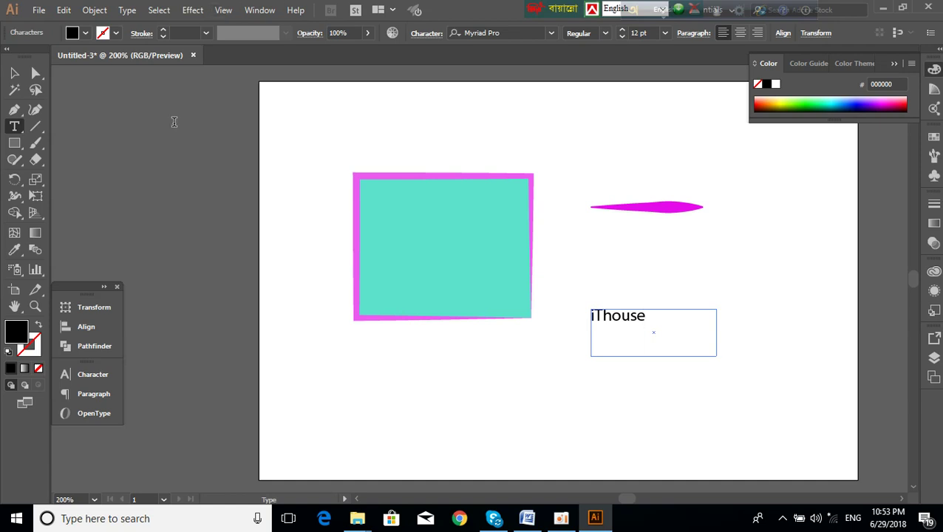
pyautogui.press('Escape')
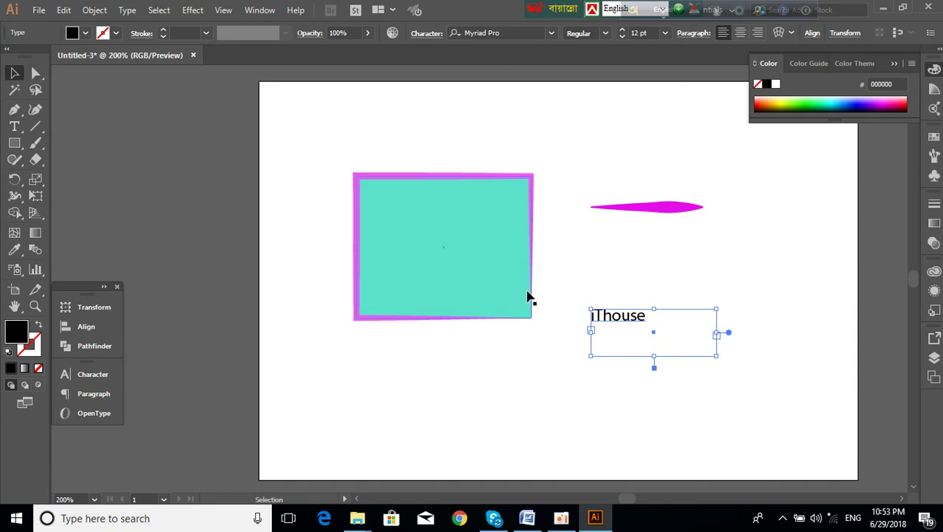
pyautogui.click(658, 279)
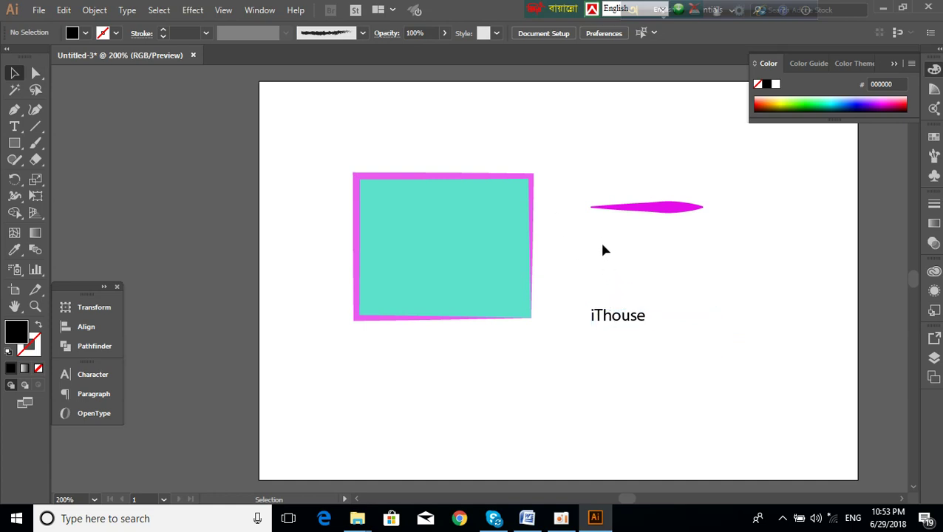
# Set the iThouse text's font size to 36 pt, and move and enlarge its text frame to fit the whole word.
pyautogui.click(522, 225)
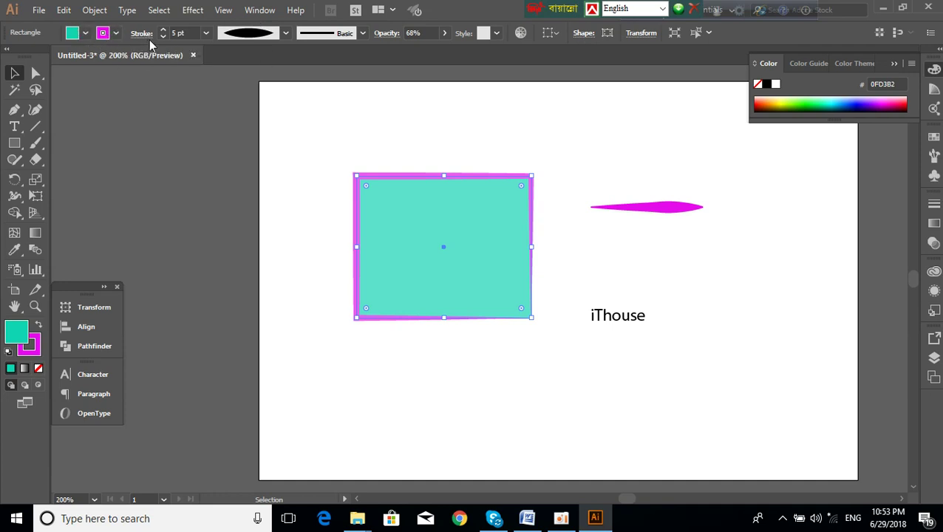
pyautogui.click(615, 318)
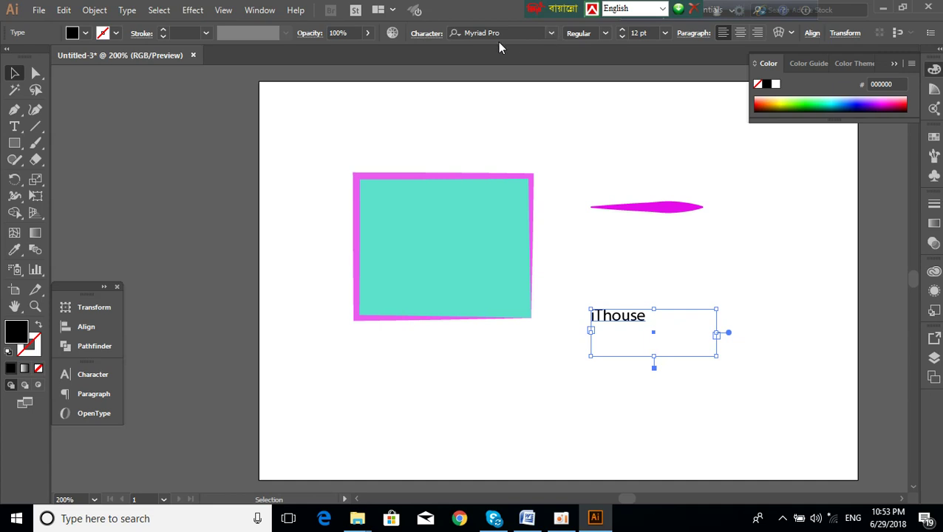
pyautogui.click(605, 32)
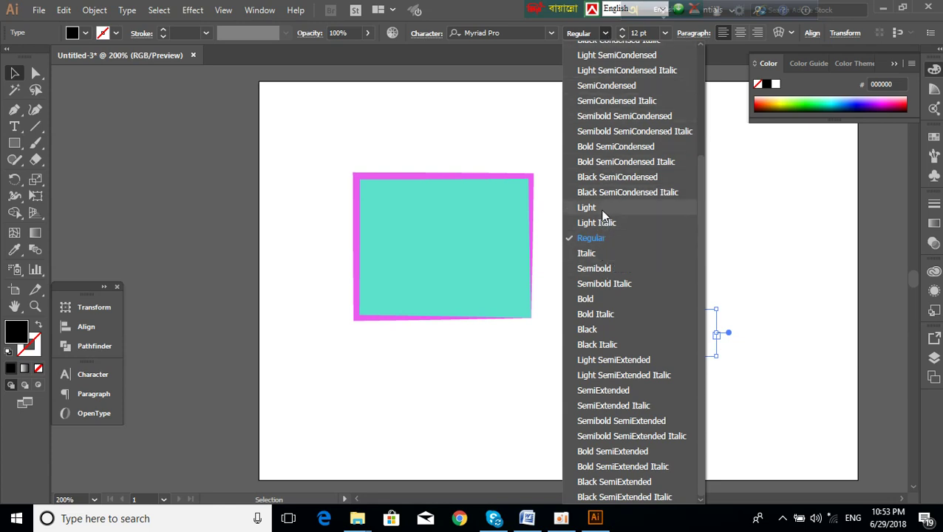
pyautogui.click(664, 32)
pyautogui.click(665, 32)
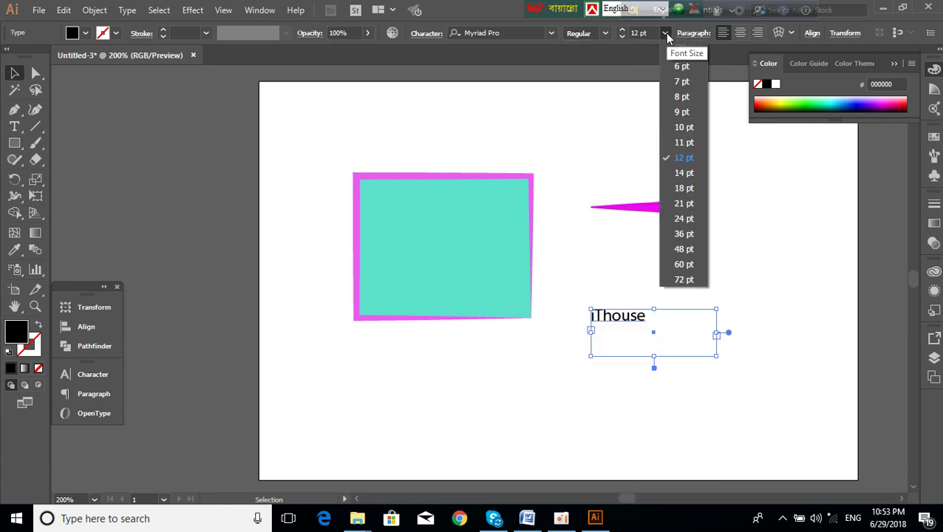
pyautogui.click(688, 234)
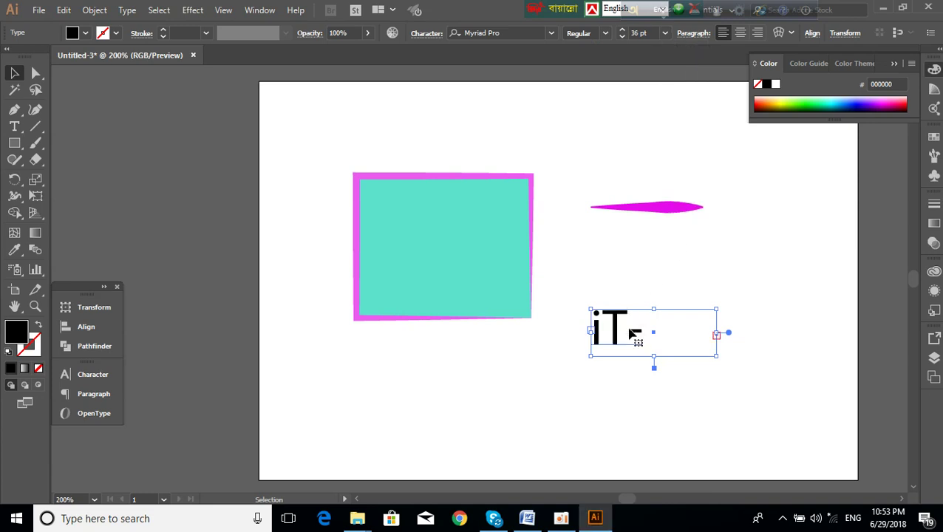
pyautogui.moveTo(558, 384); pyautogui.dragTo(630, 346)
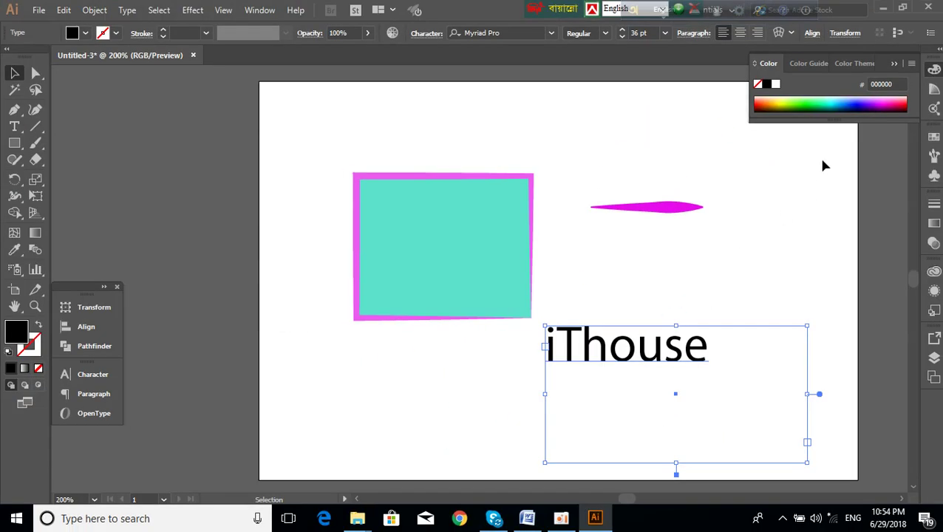
# Apply the Bold style to the iThouse text, and change its font style to Semibold.
pyautogui.click(605, 34)
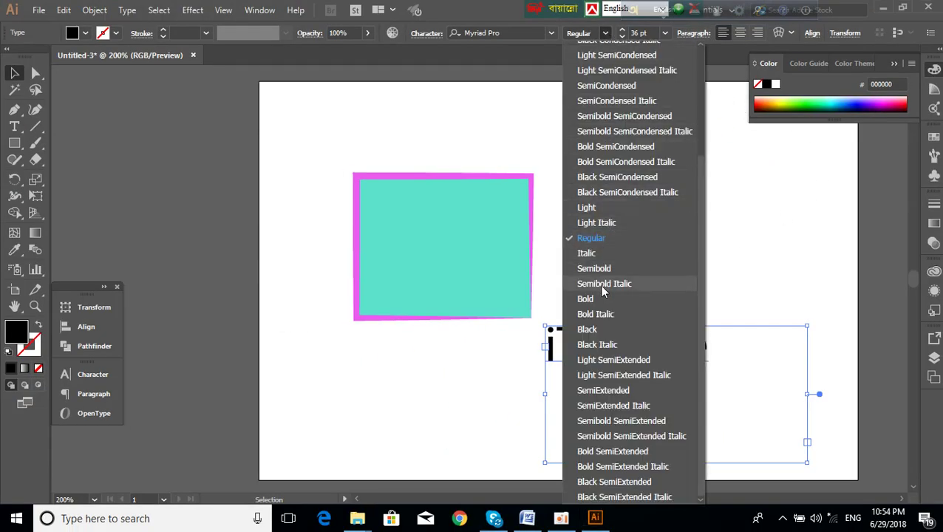
pyautogui.press('Escape')
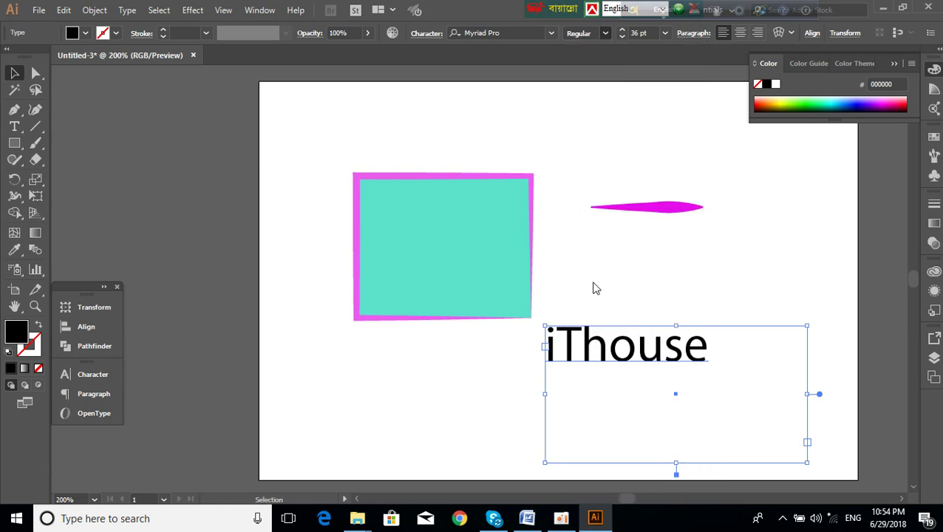
pyautogui.click(605, 34)
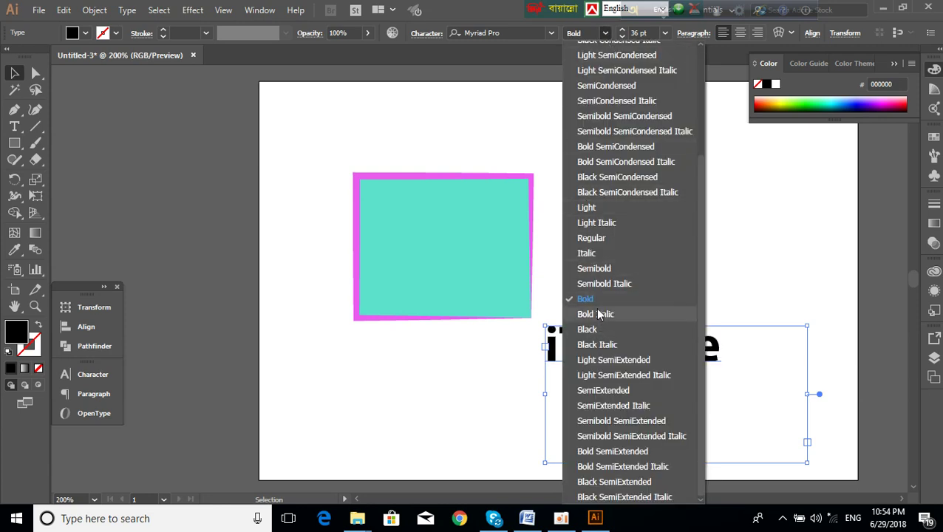
pyautogui.press('Escape')
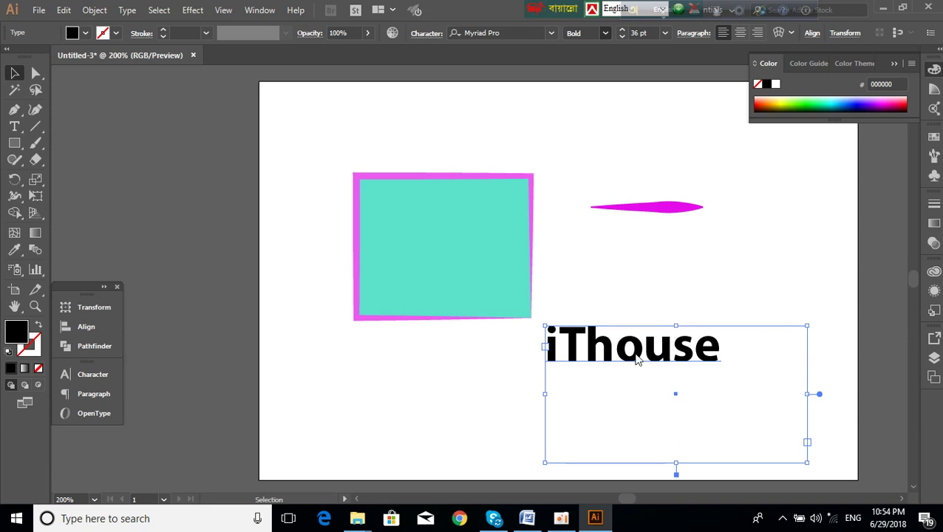
pyautogui.press('Up')
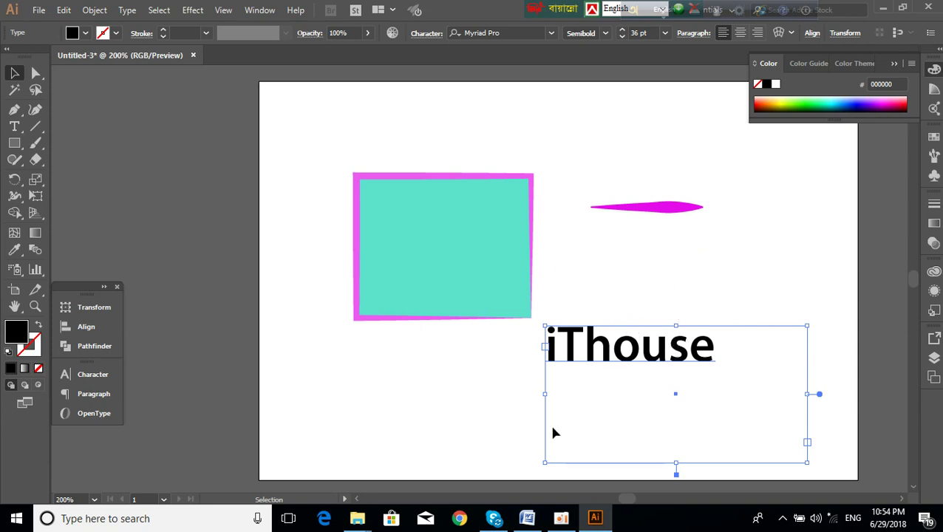
# Switch to the iThouse.docx document in Word and review the lesson topics listed under parts 1 and 2.
pyautogui.click(527, 518)
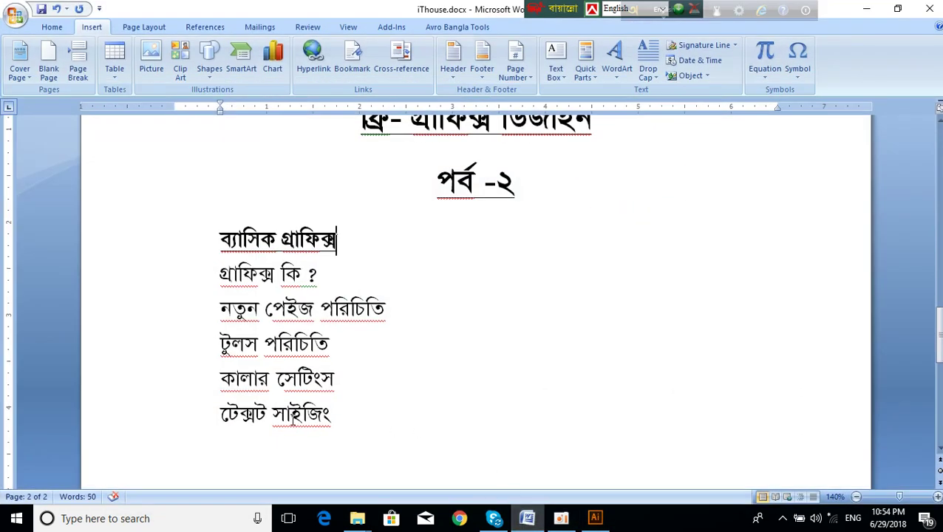
pyautogui.scroll(3, 494, 412)
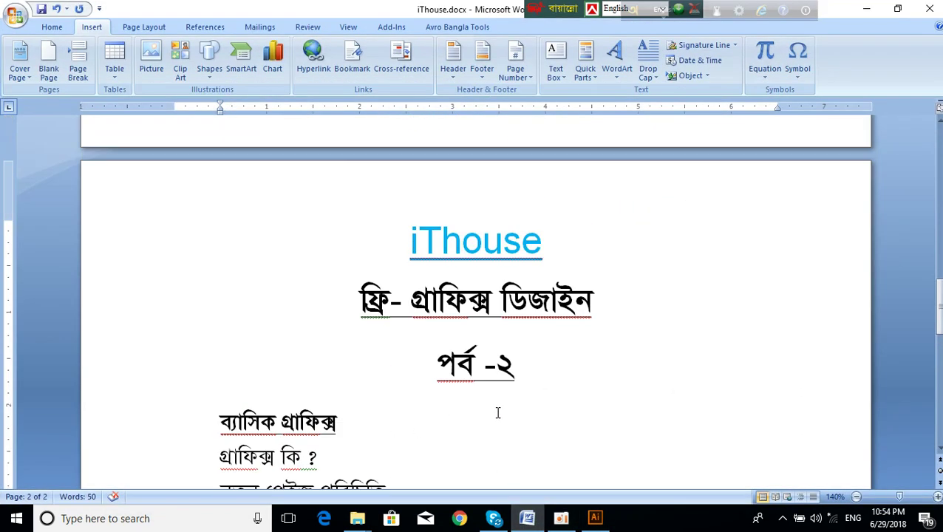
pyautogui.scroll(-2, 498, 413)
pyautogui.scroll(10, 498, 412)
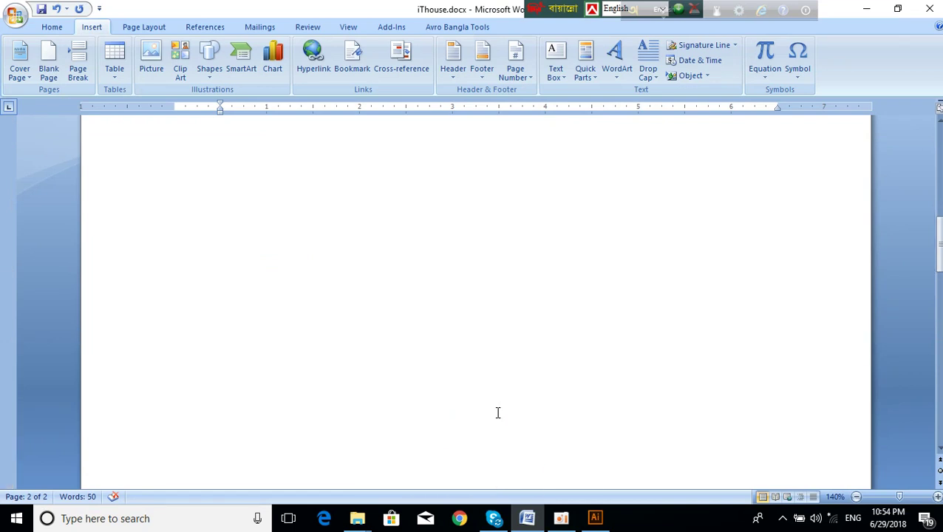
pyautogui.scroll(1, 497, 412)
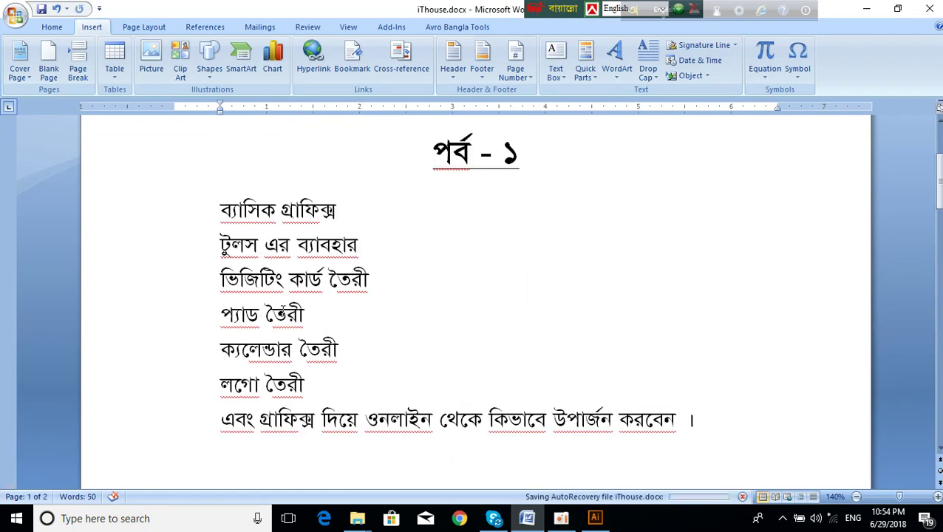
pyautogui.moveTo(221, 317); pyautogui.dragTo(210, 350)
pyautogui.click(323, 392)
pyautogui.scroll(-15, 396, 394)
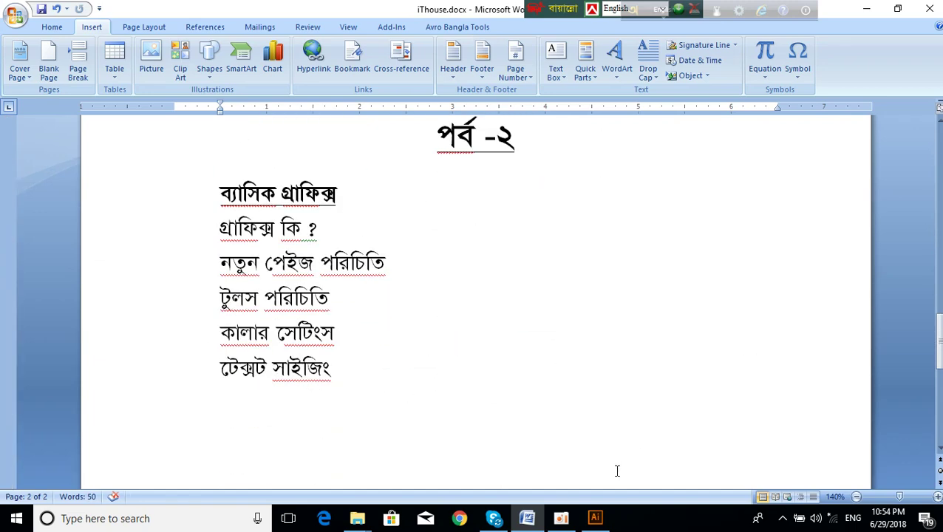
pyautogui.click(561, 518)
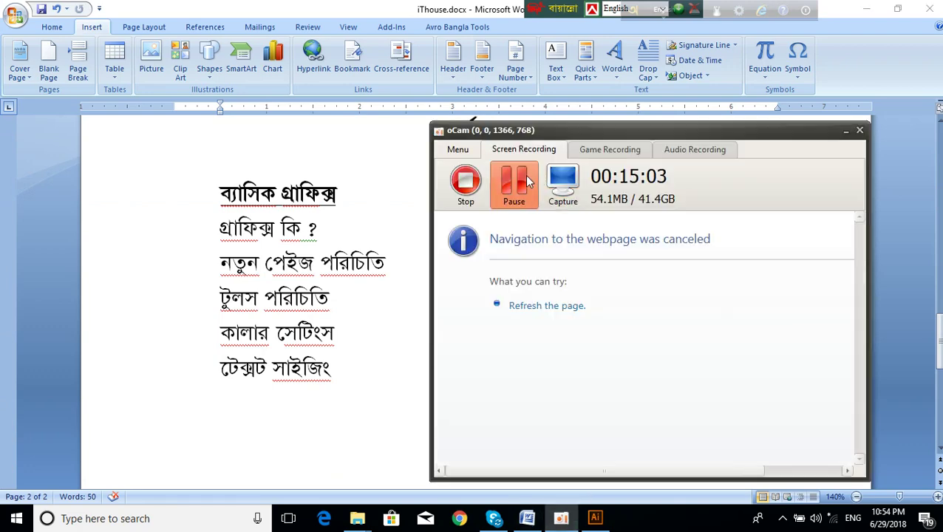